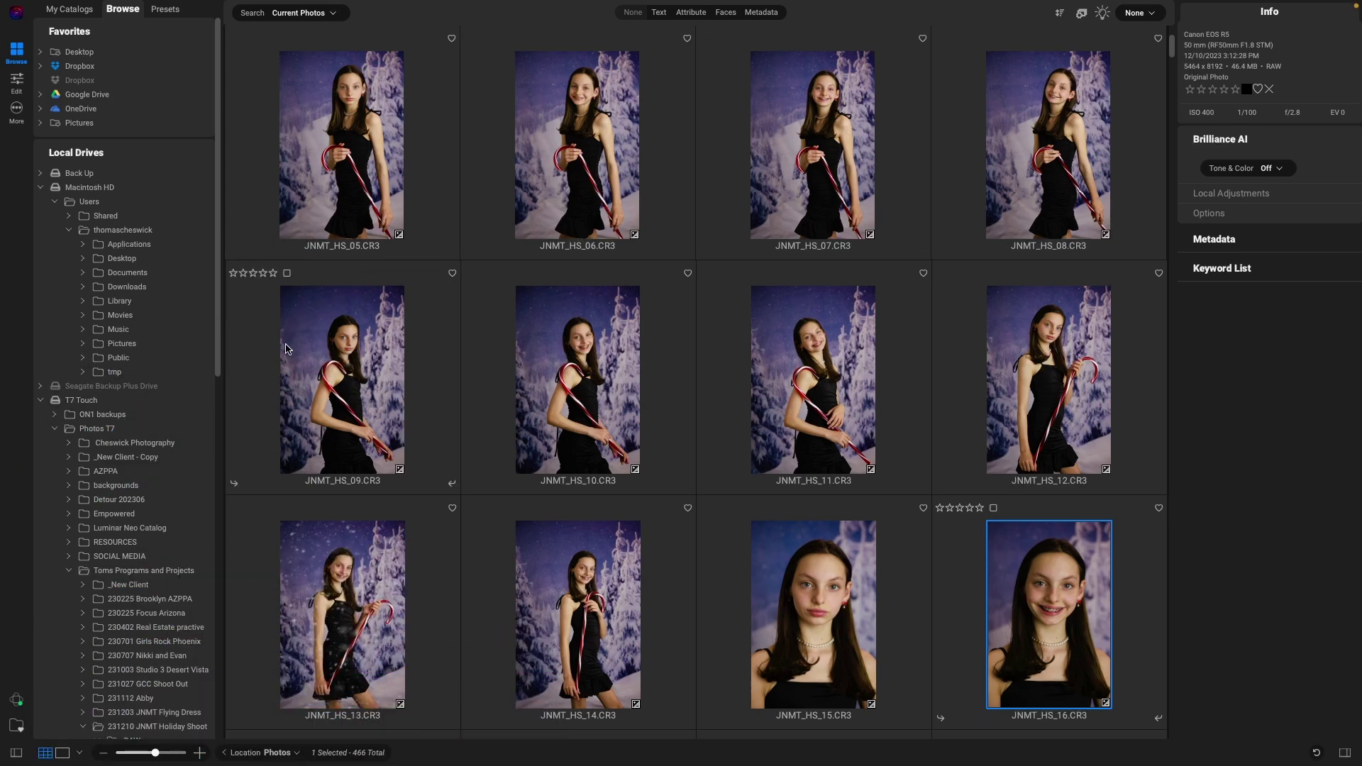
View the smiling close-up portrait JNMT_HS_16.CR3 at full size and return to the thumbnail grid.
scroll(168, 568, "down", 6)
mouse_move(401, 584)
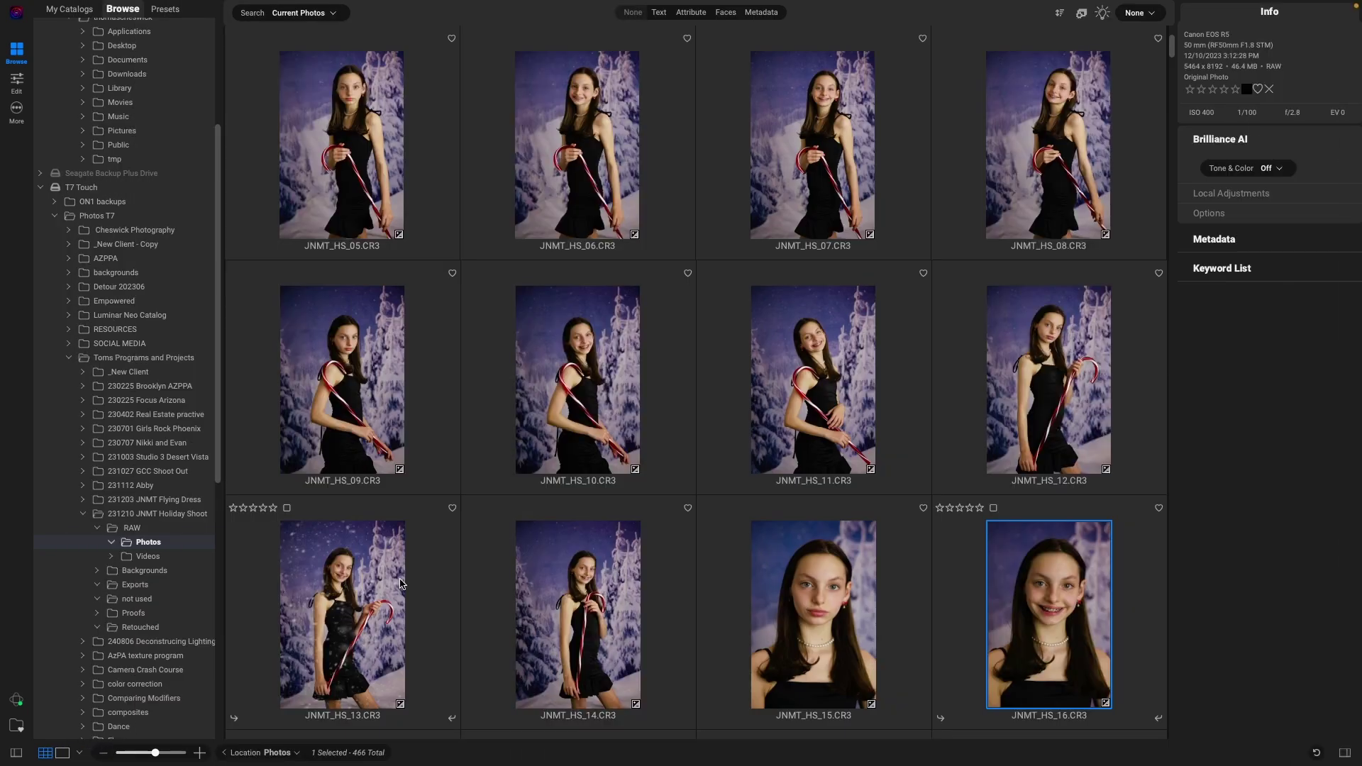
double_click(1056, 586)
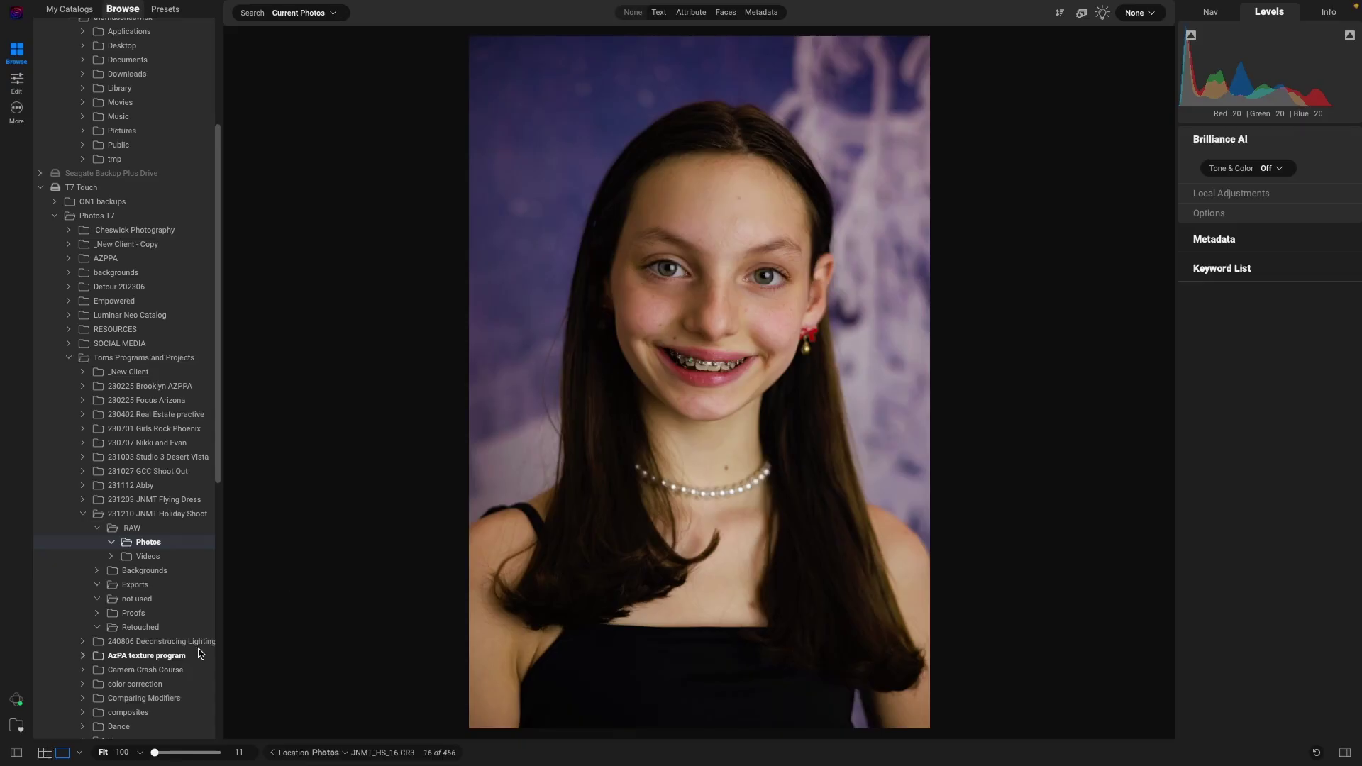
left_click(44, 753)
Find the red-dress portrait JNMT_HS_131.CR3 among the folder's photos and open it for developing.
scroll(701, 450, "down", 15)
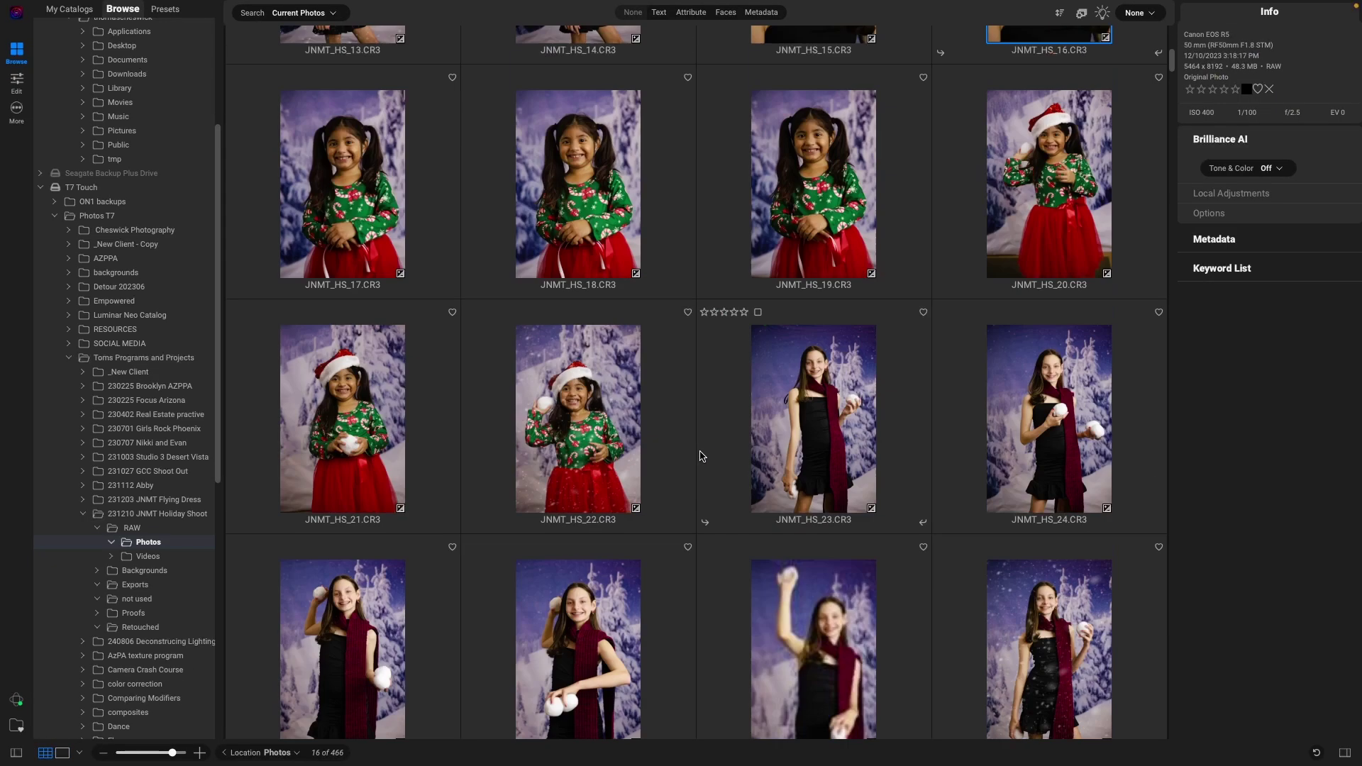
scroll(704, 451, "down", 15)
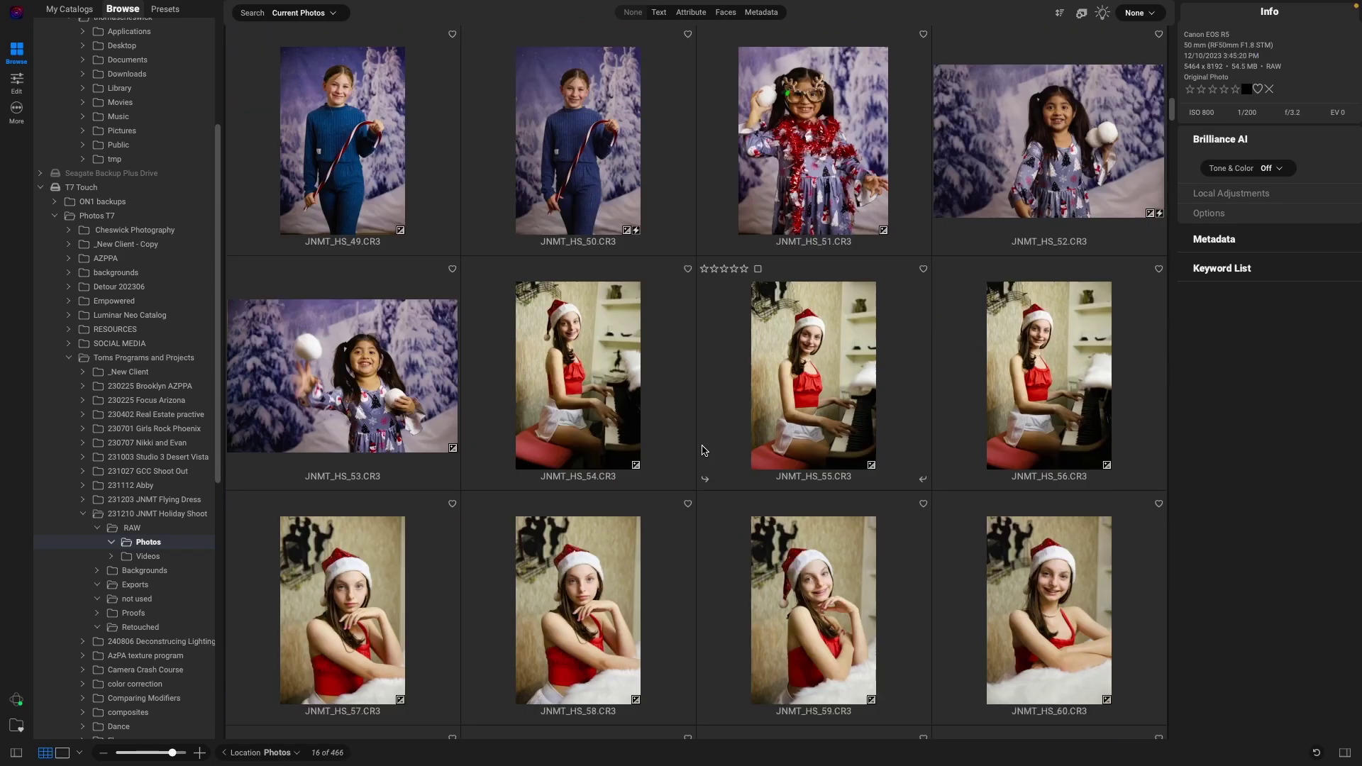
scroll(710, 444, "down", 13)
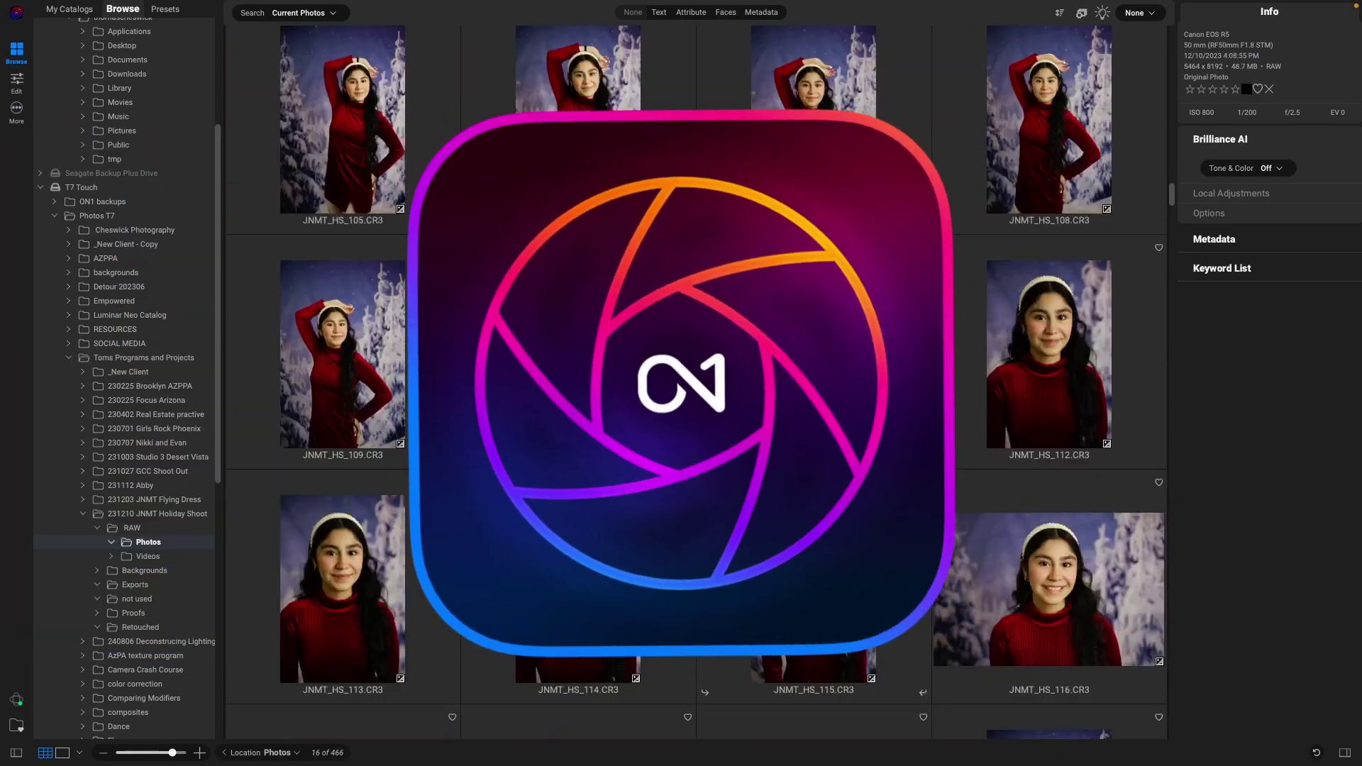
scroll(814, 570, "down", 10)
scroll(813, 569, "down", 5)
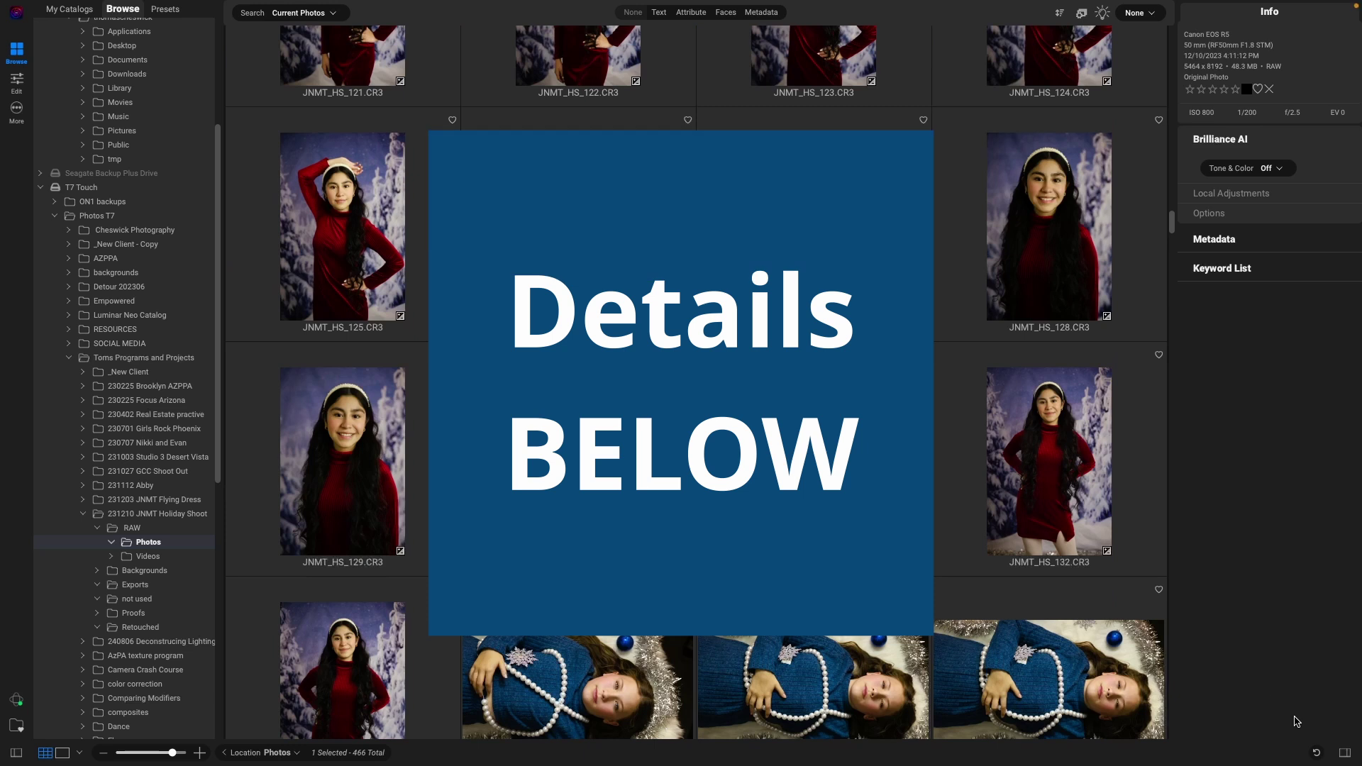
left_click(819, 499)
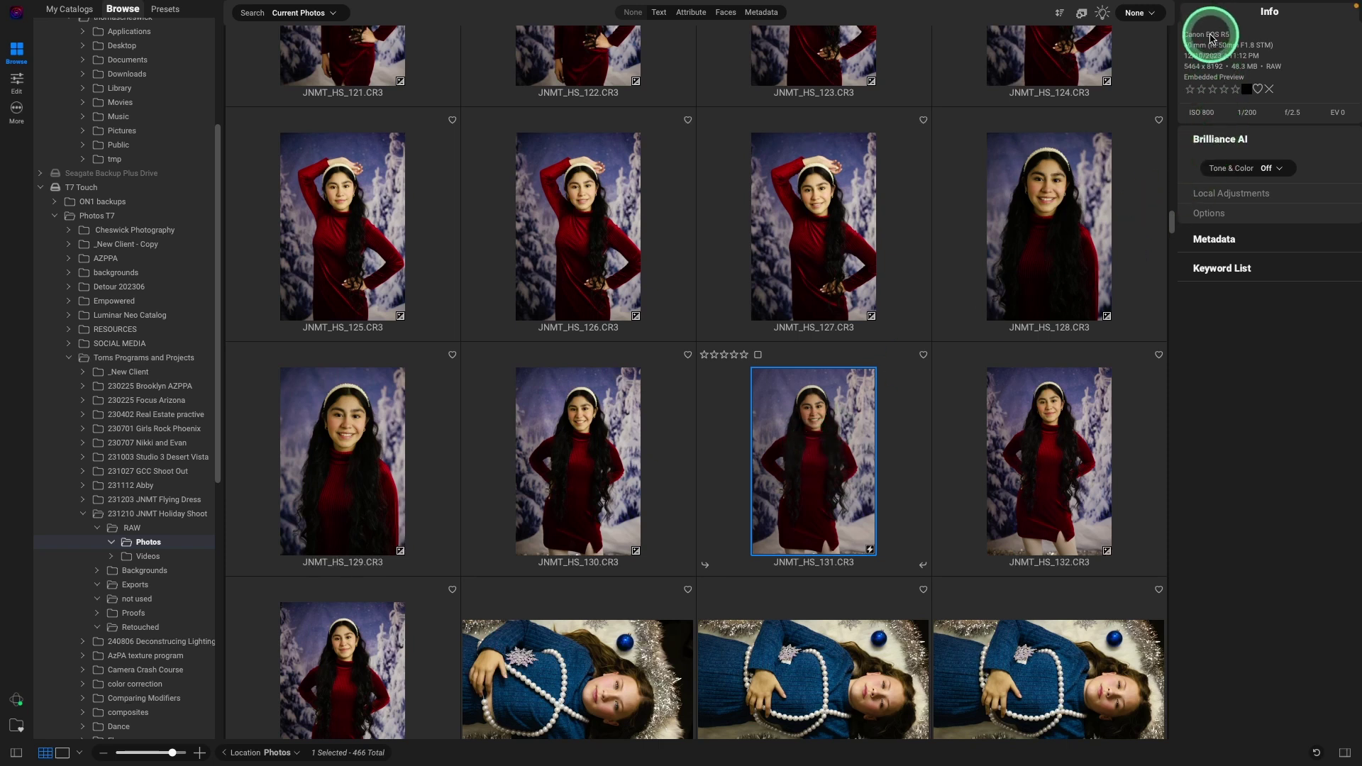
double_click(827, 415)
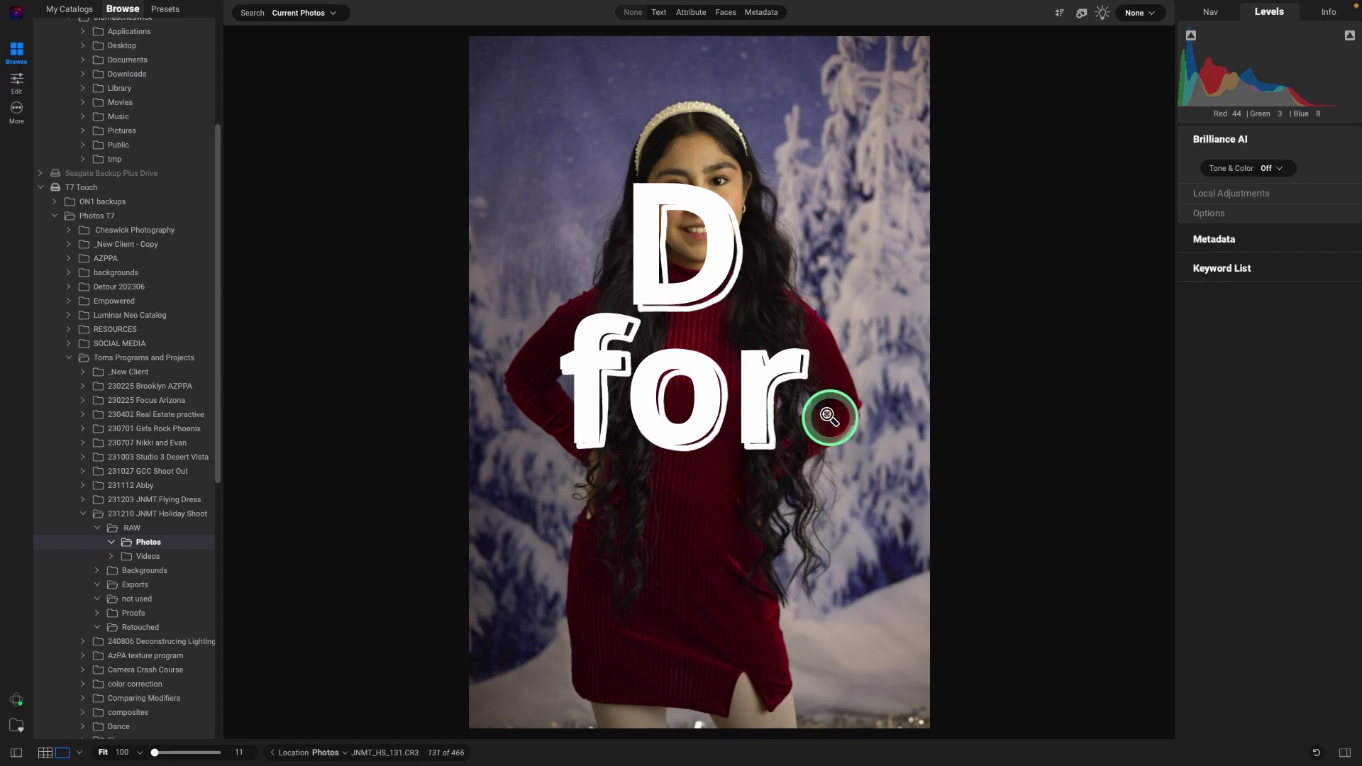
key("d")
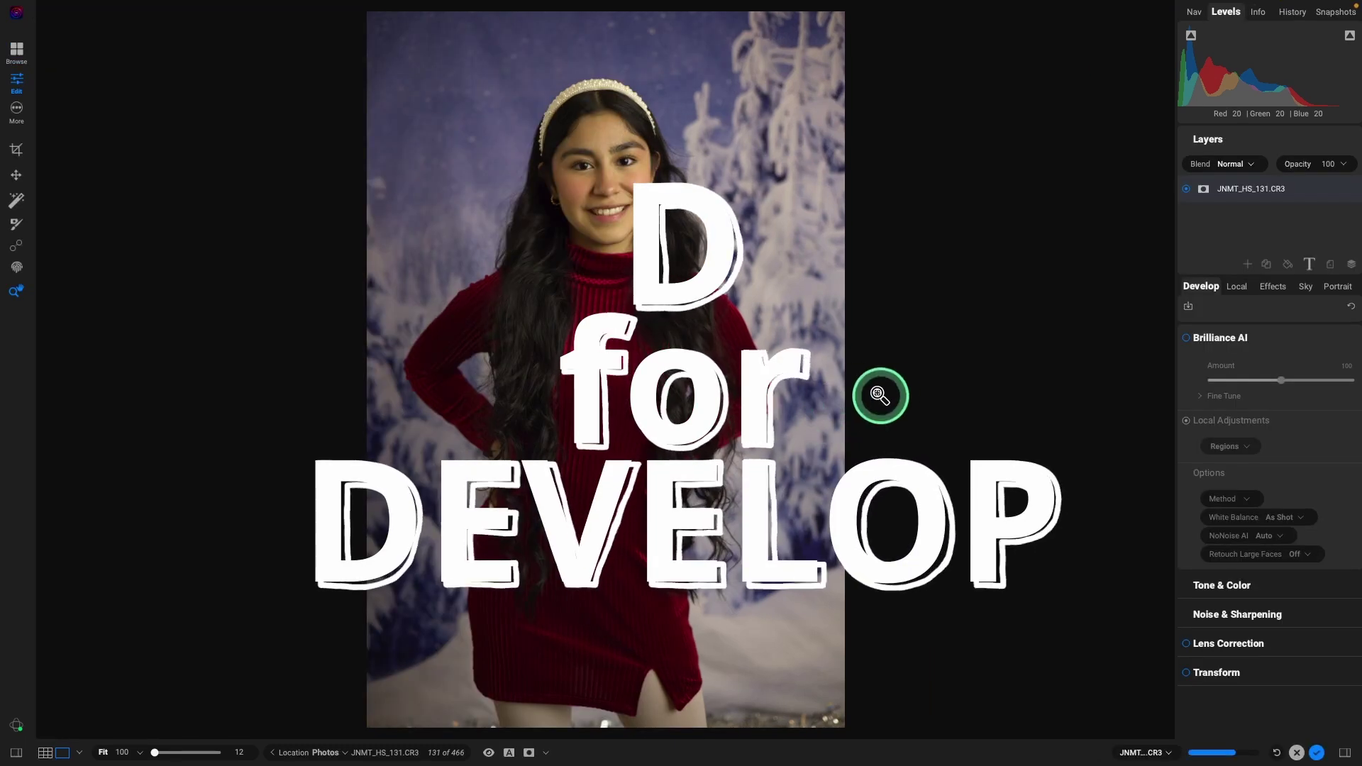
Set the camera profile to Canon EOS R5 Camera Portrait.dcp and cool the white balance temperature to 4838.
left_click(1275, 340)
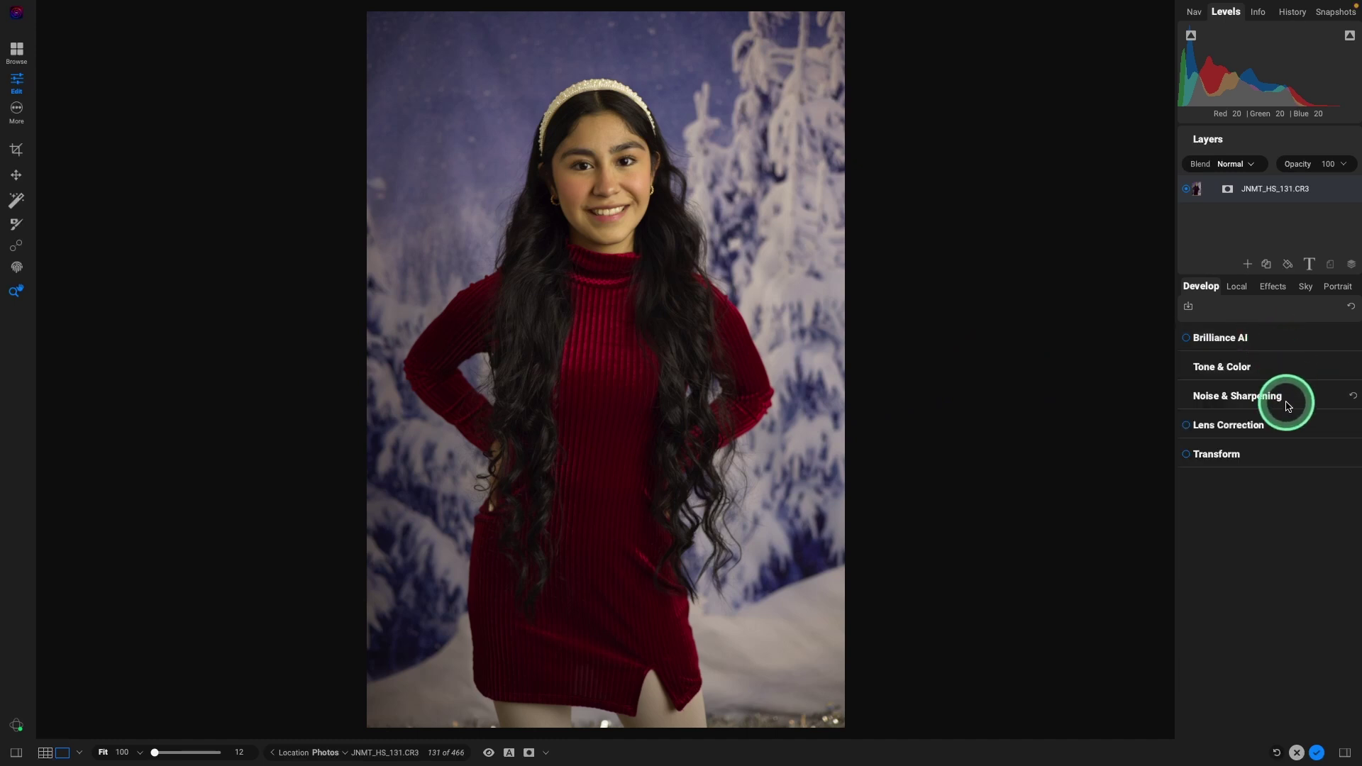
left_click(1281, 366)
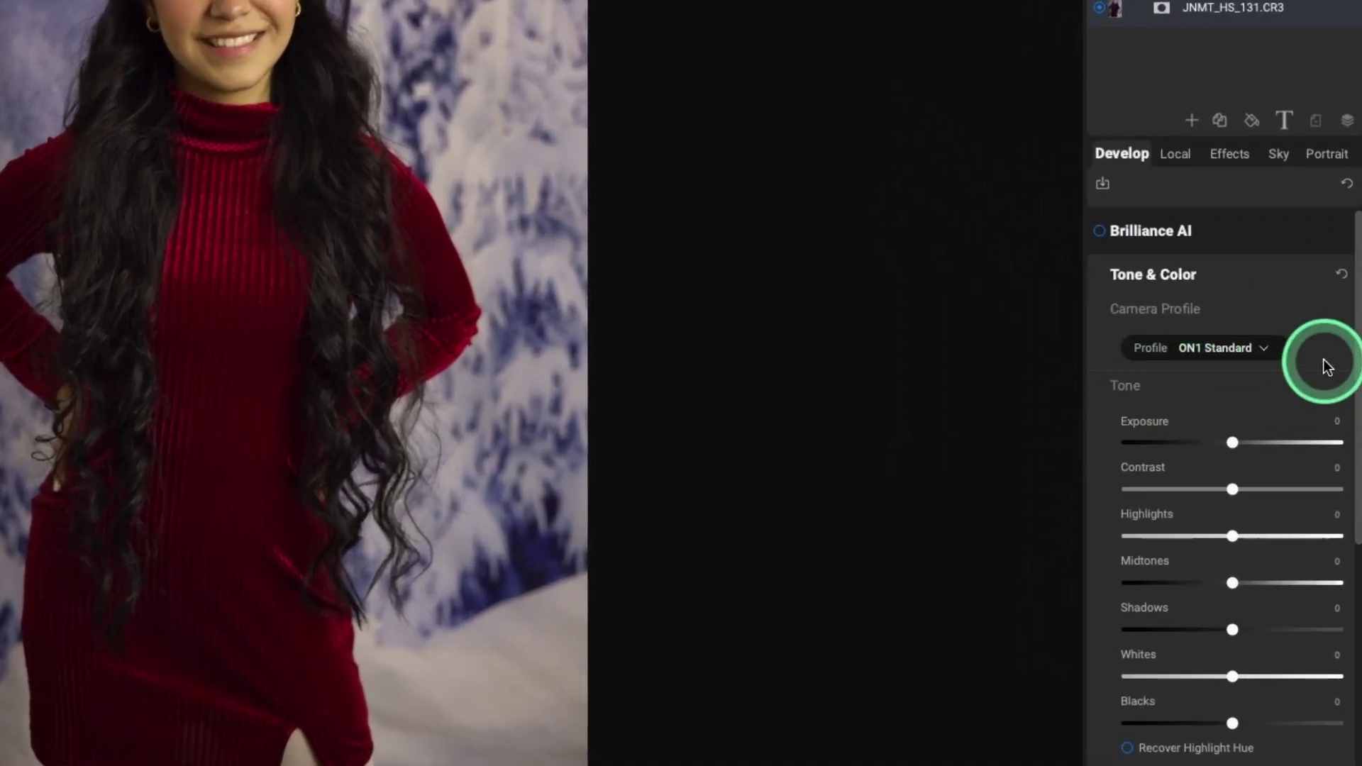
left_click(1264, 347)
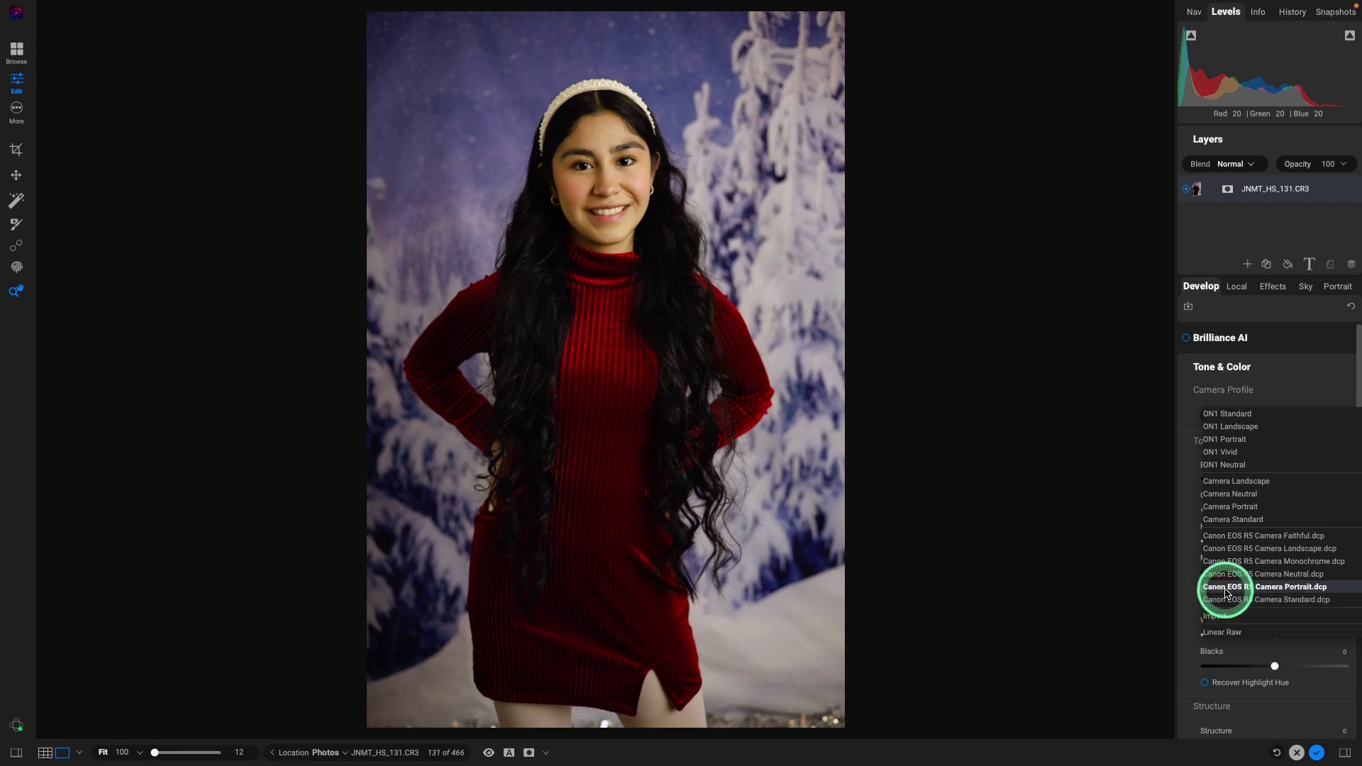
left_click(1226, 589)
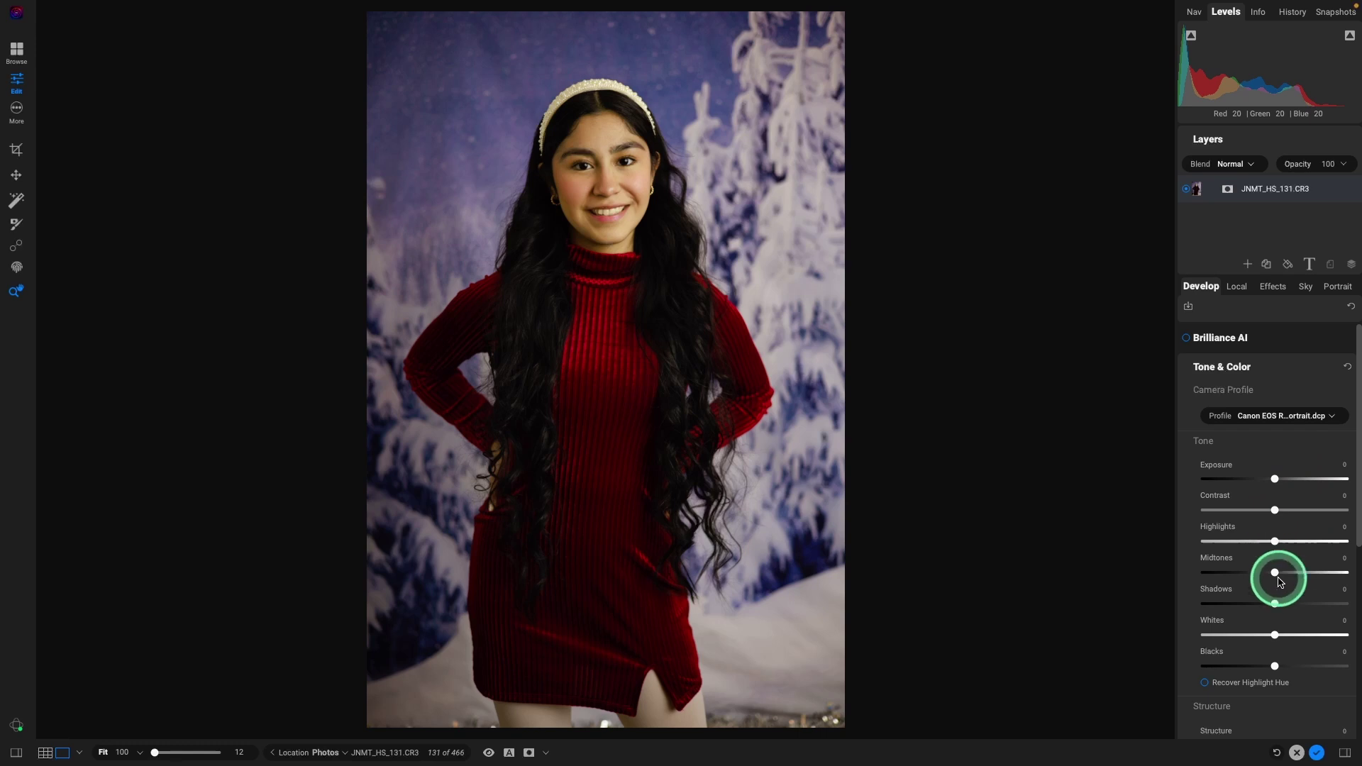
scroll(1279, 581, "down", 4)
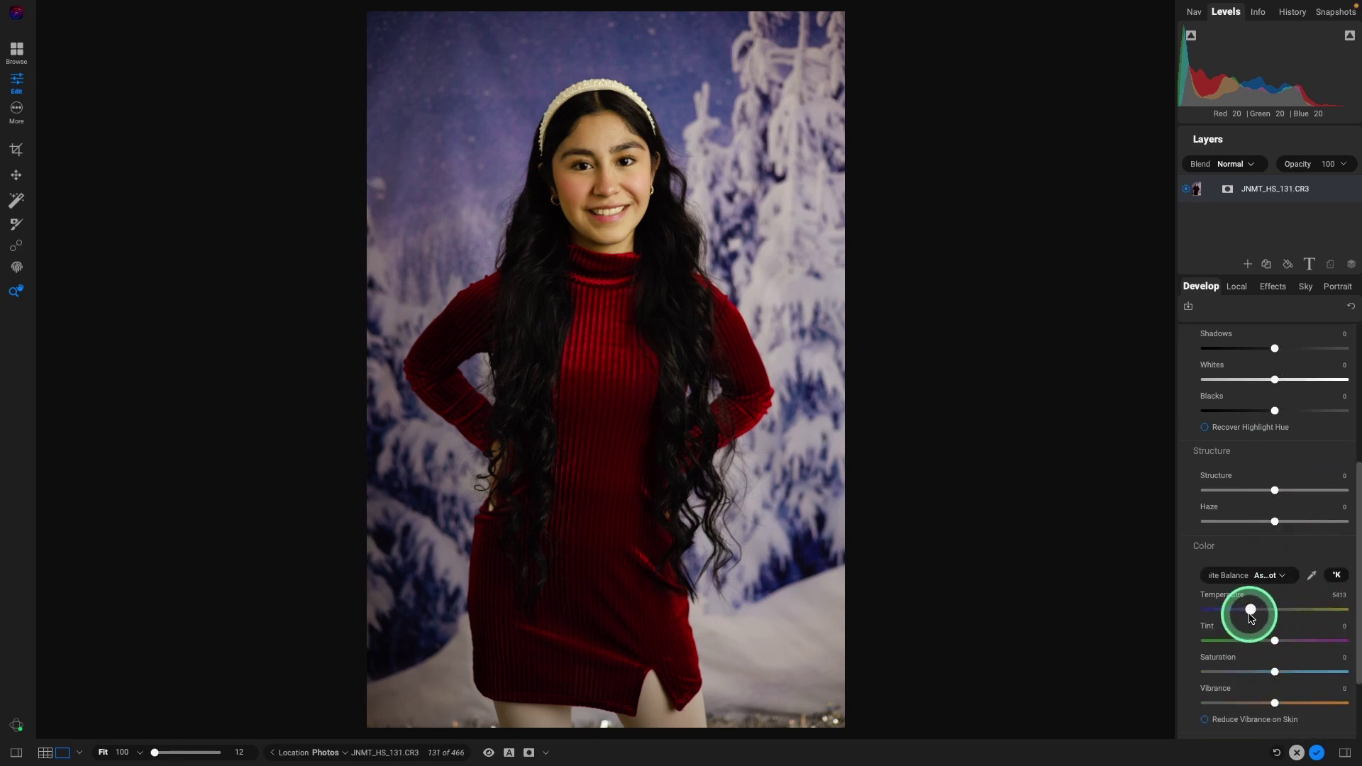
left_click_drag(1250, 616, 1245, 615)
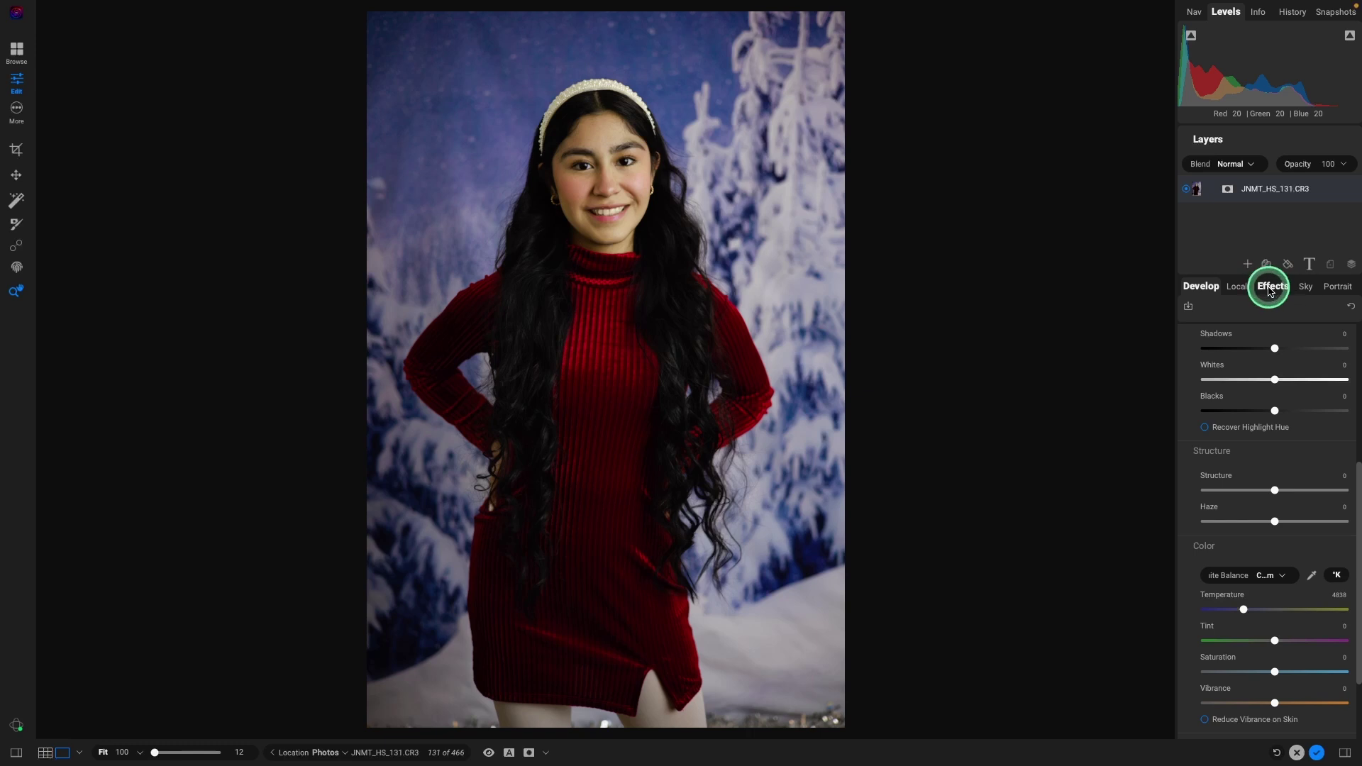
Add a Textures filter with the Snow style and choose the "Catch one on your tongue" weather texture.
left_click(1271, 287)
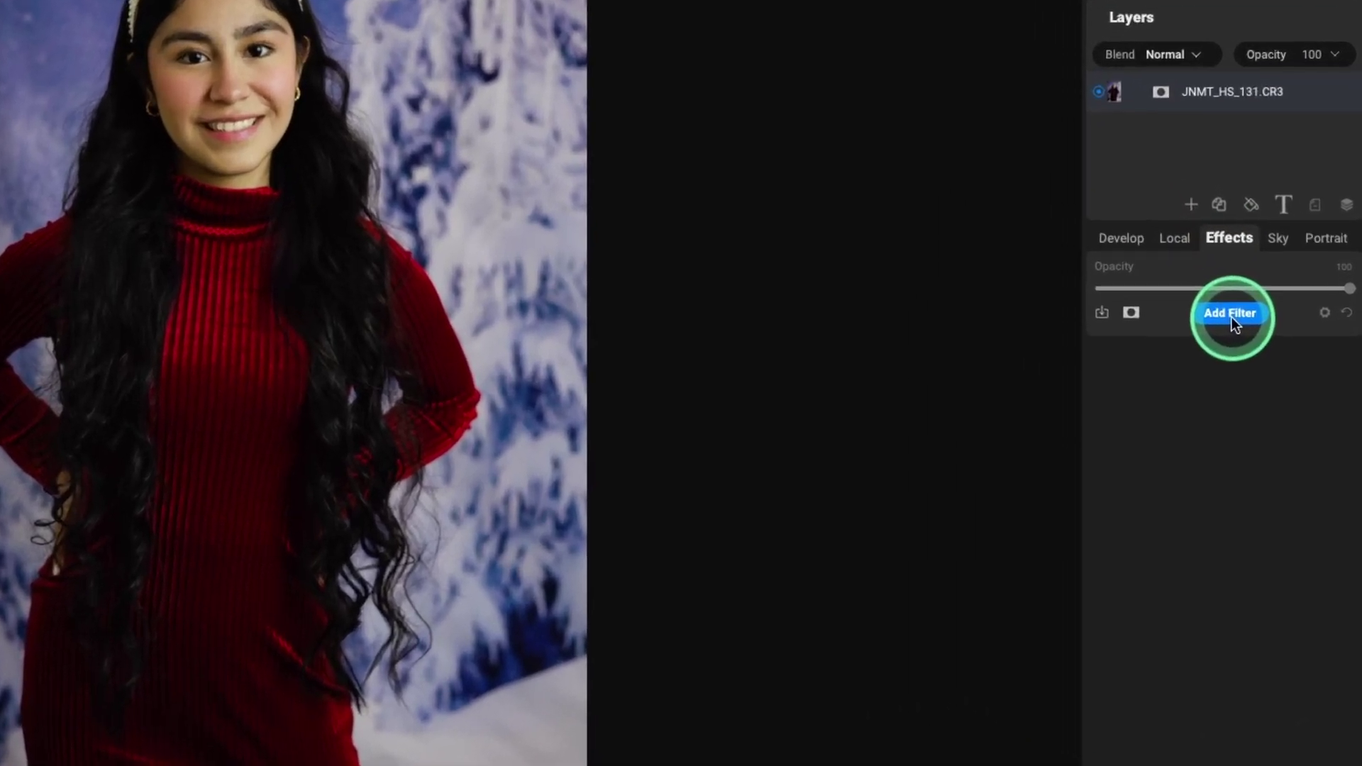
left_click(1275, 340)
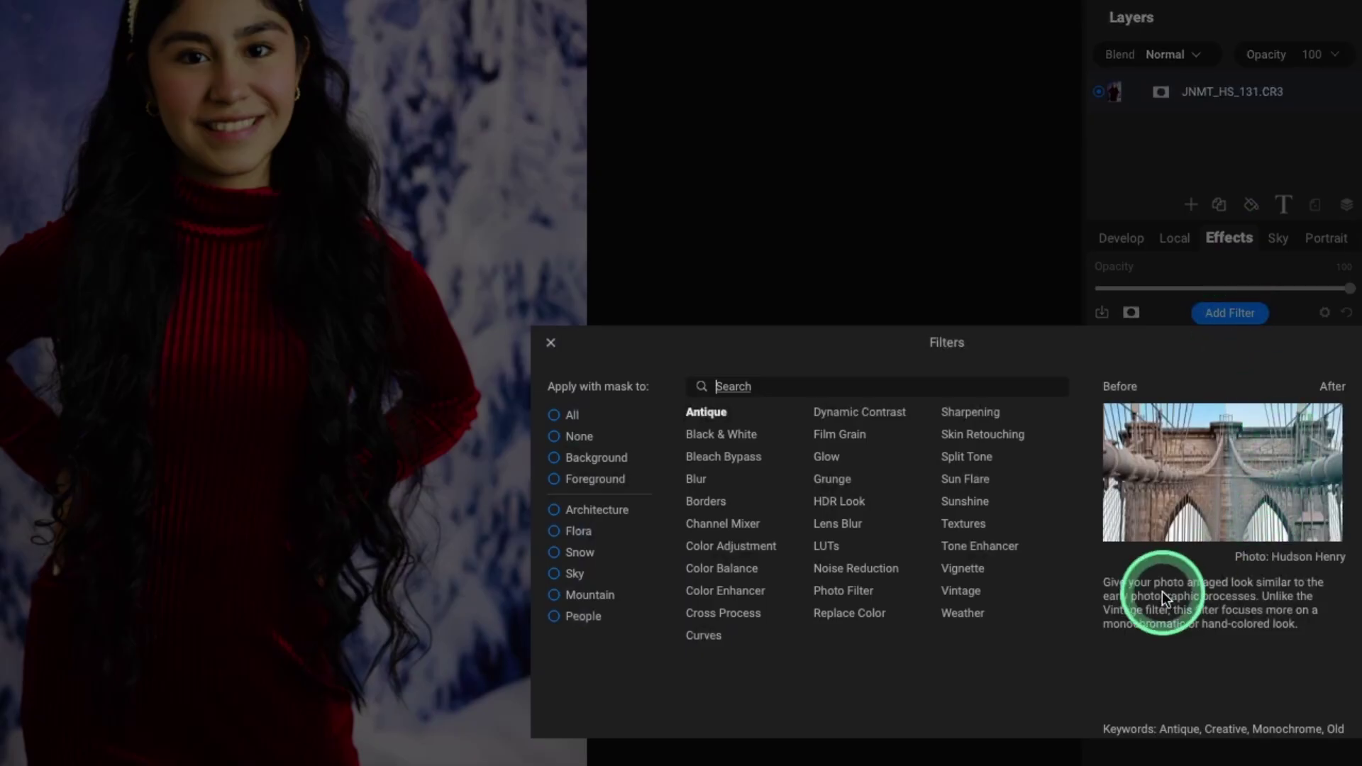
left_click(976, 525)
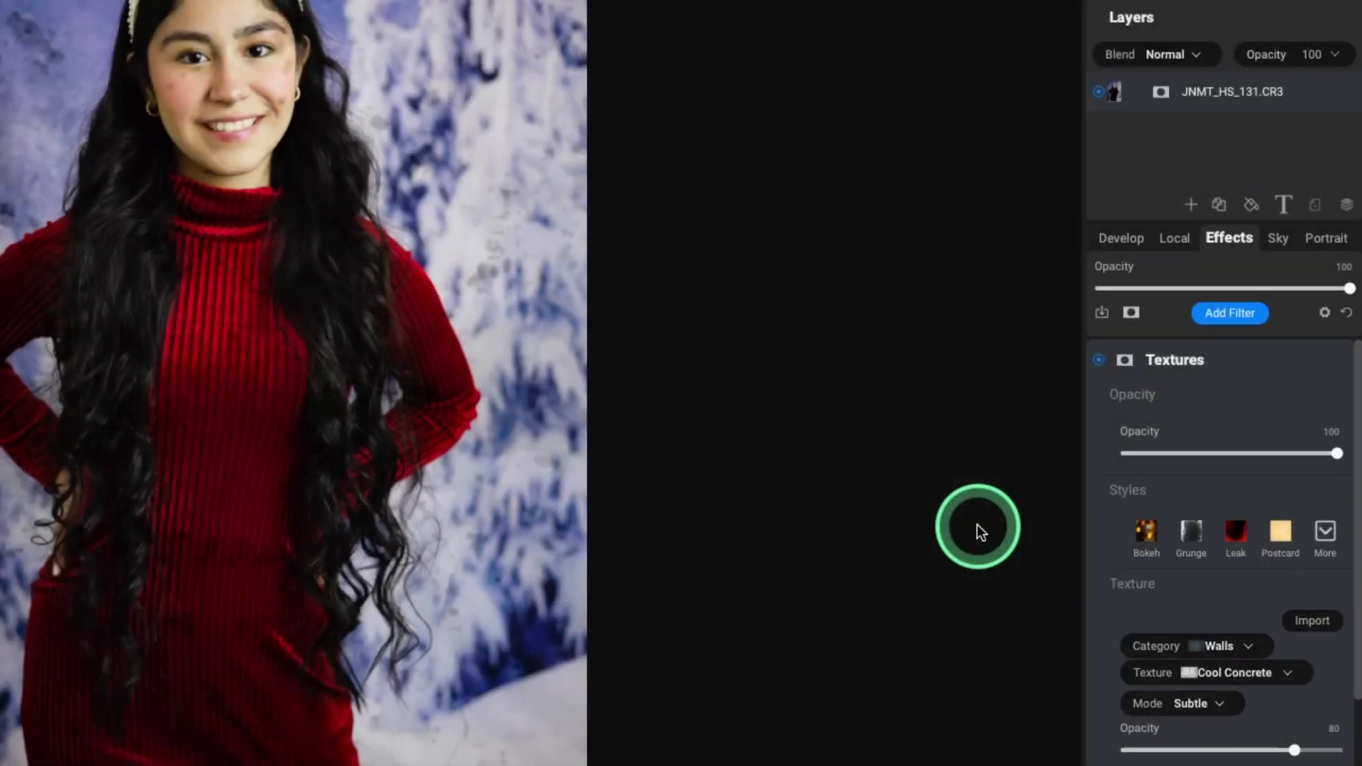
left_click(1325, 534)
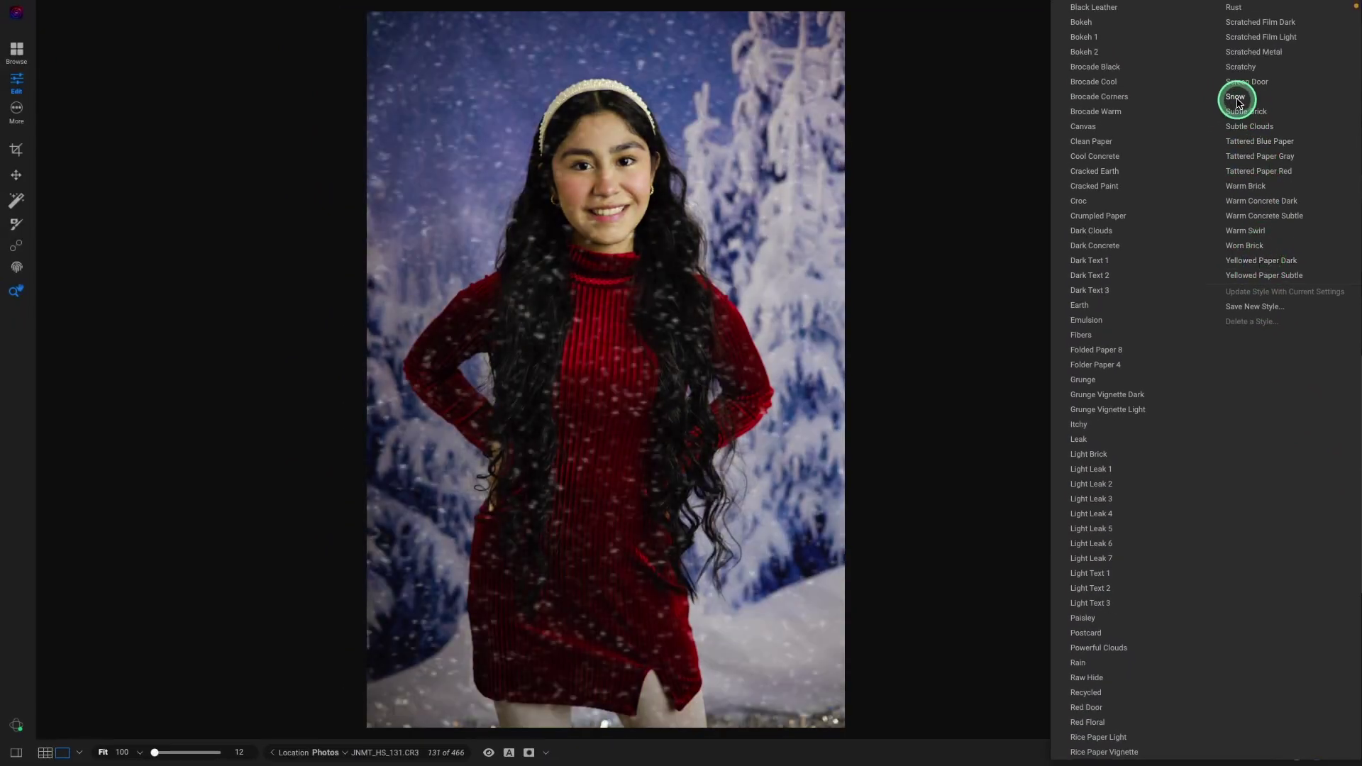
left_click(1238, 103)
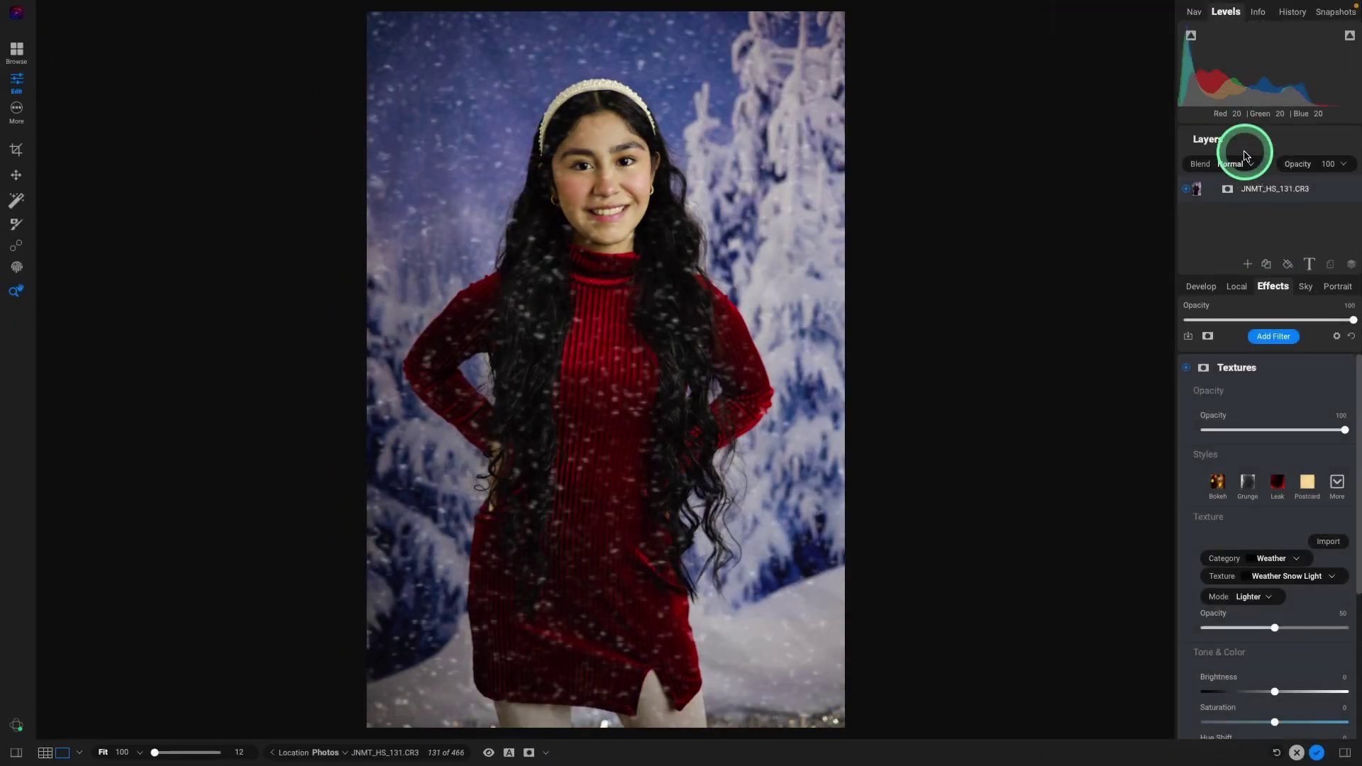
left_click(1330, 577)
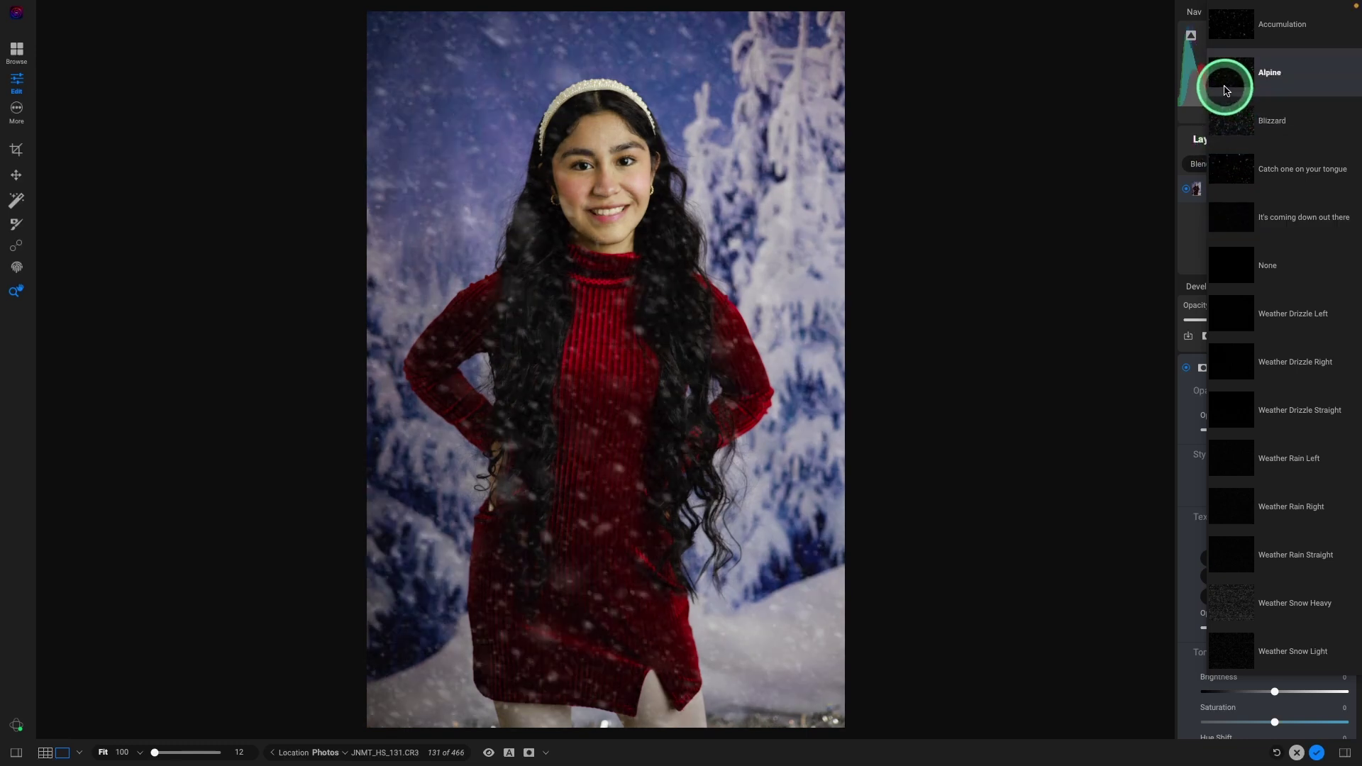
left_click(1238, 170)
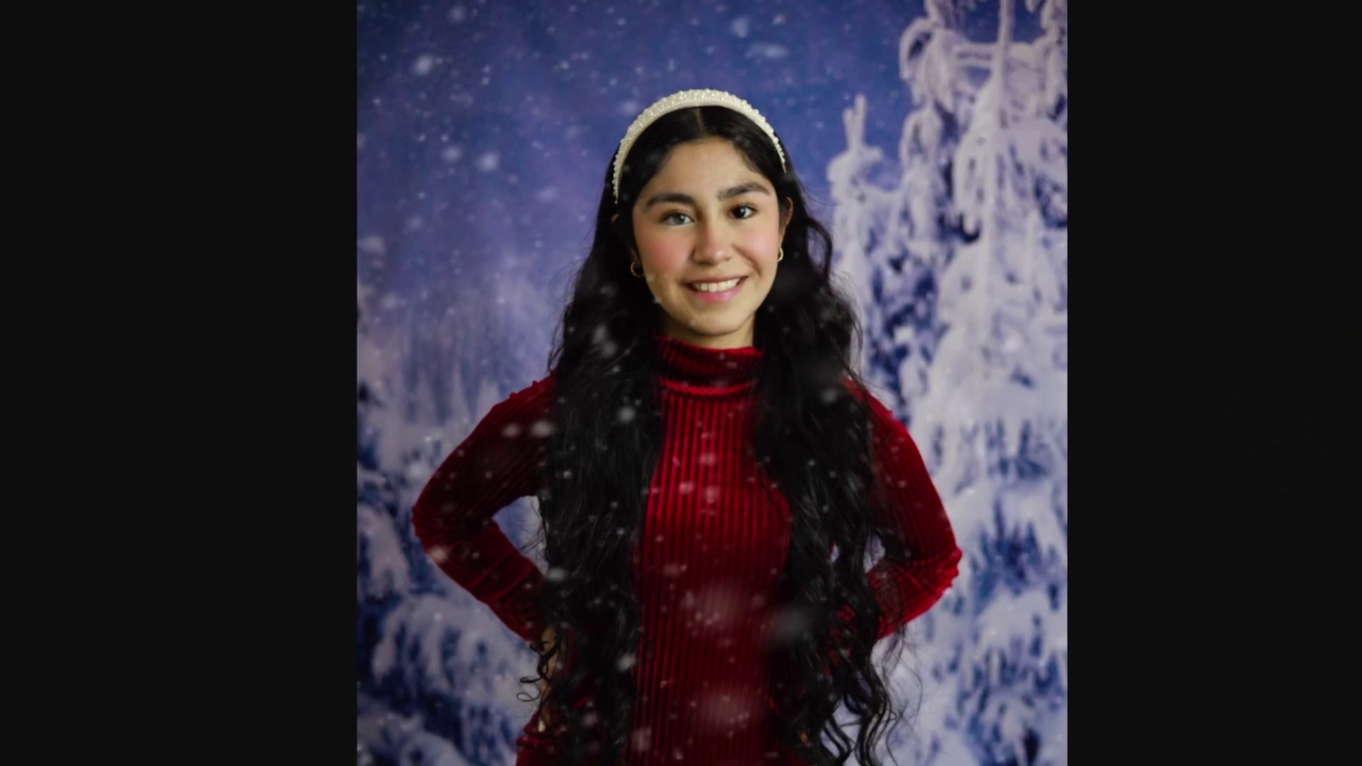
Mask the falling snow off the subject's face, set the texture opacity to 75, and return to the photo grid.
left_click(1287, 395)
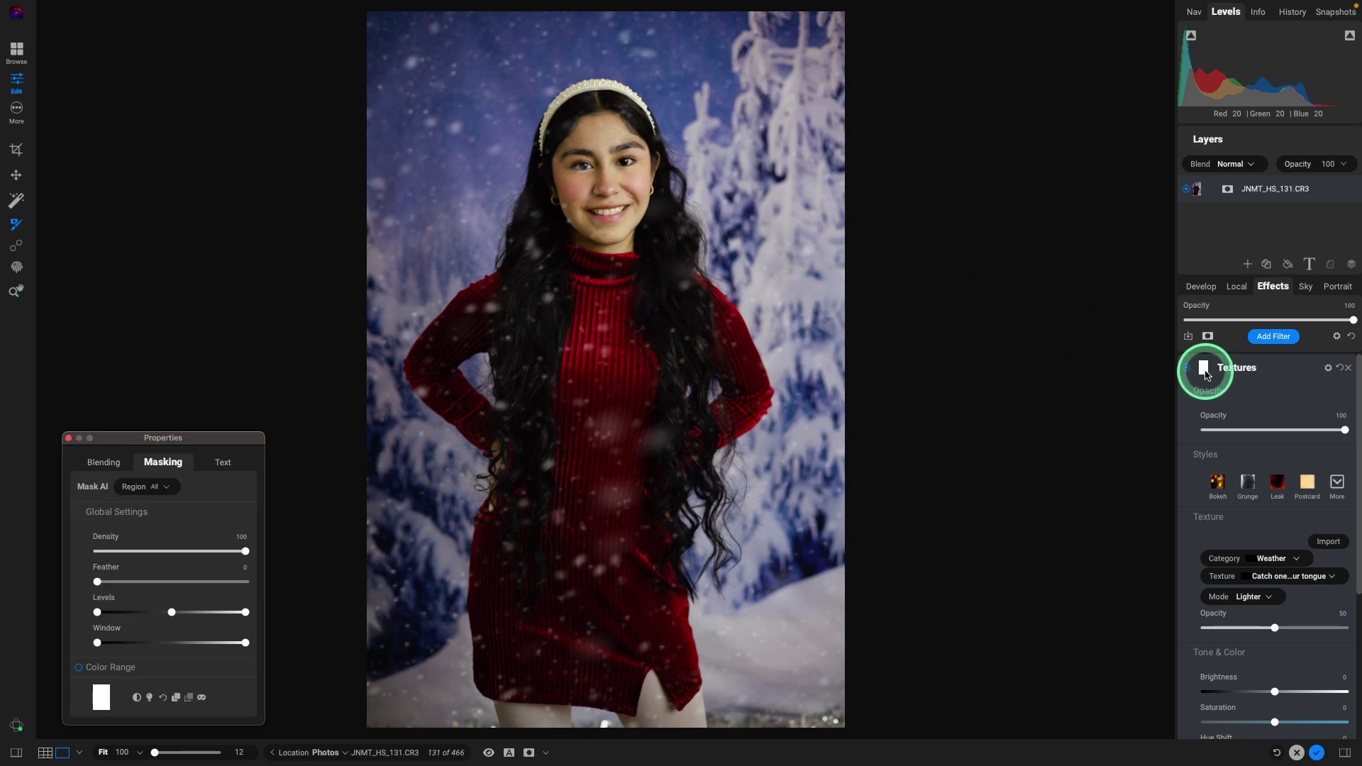
mouse_move(338, 25)
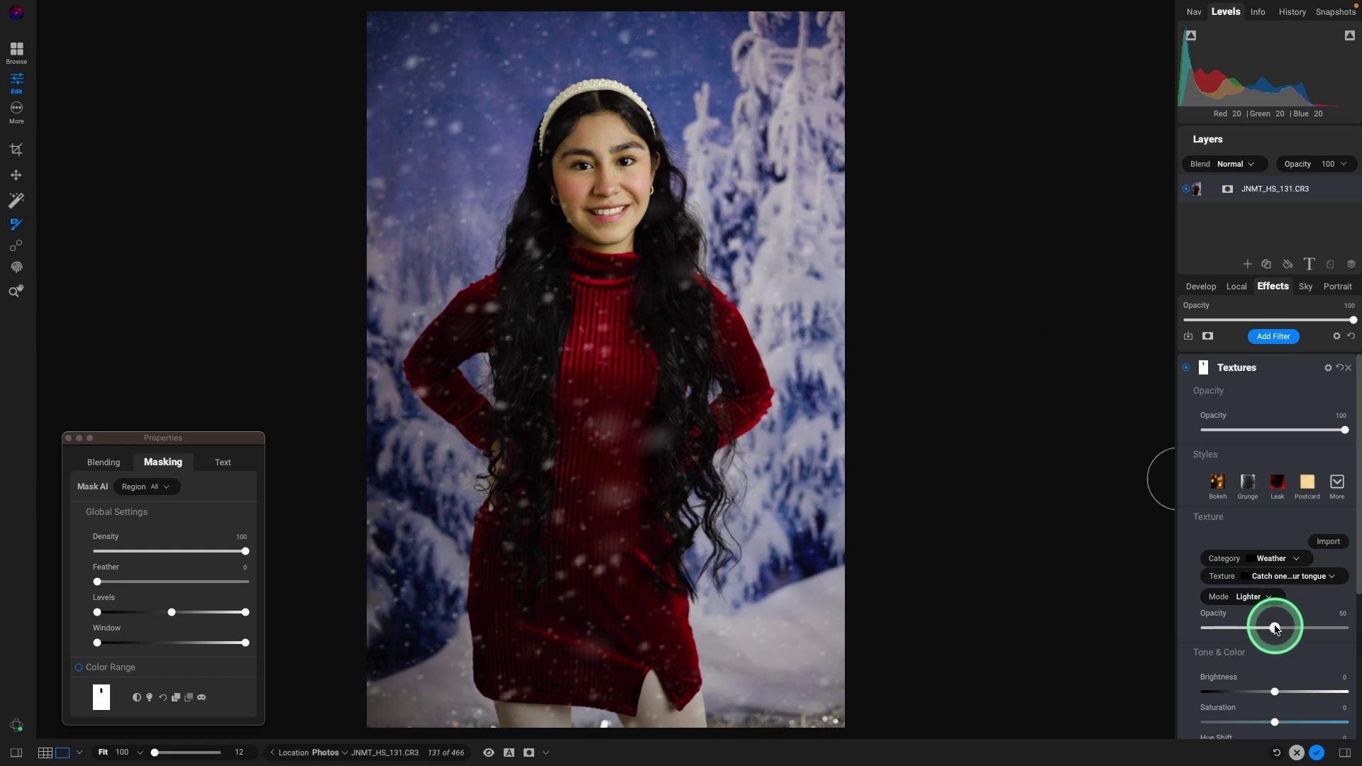
left_click_drag(1285, 633, 1324, 629)
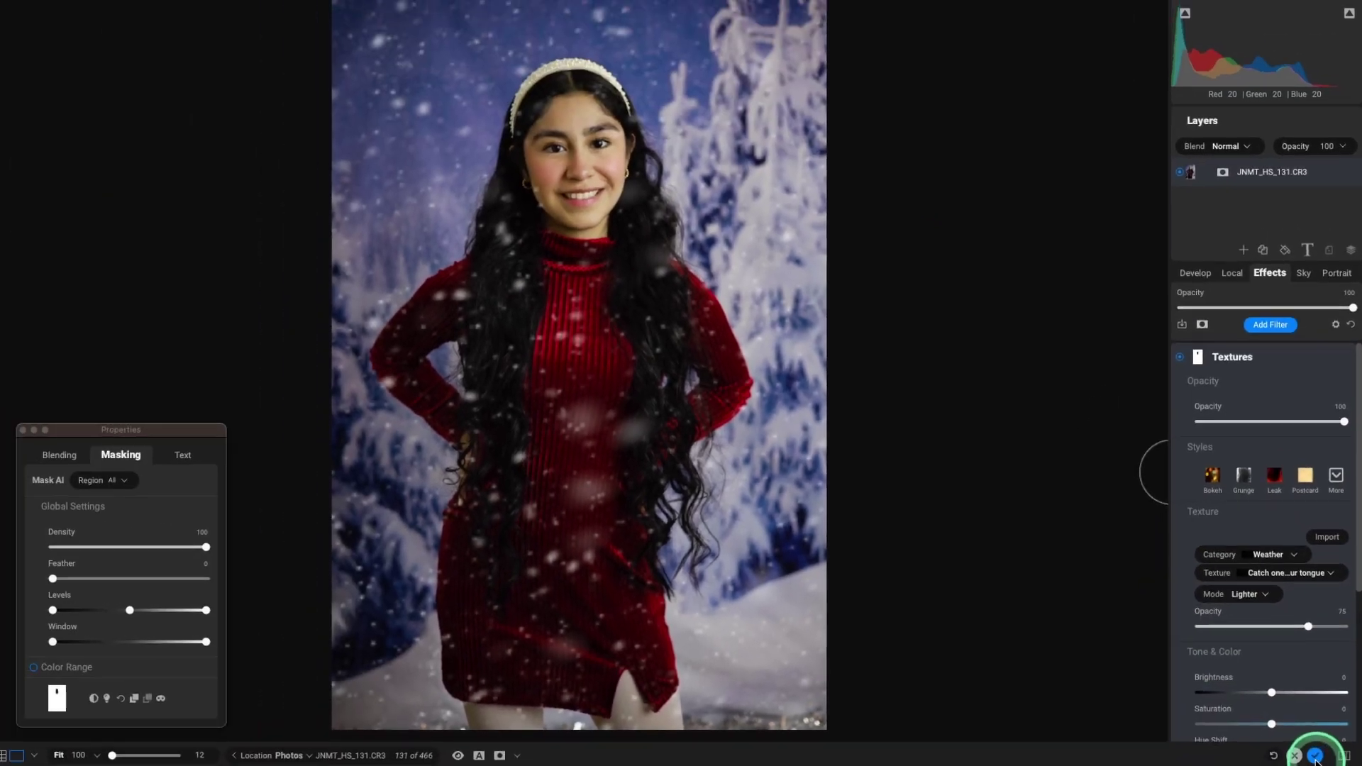
key("g")
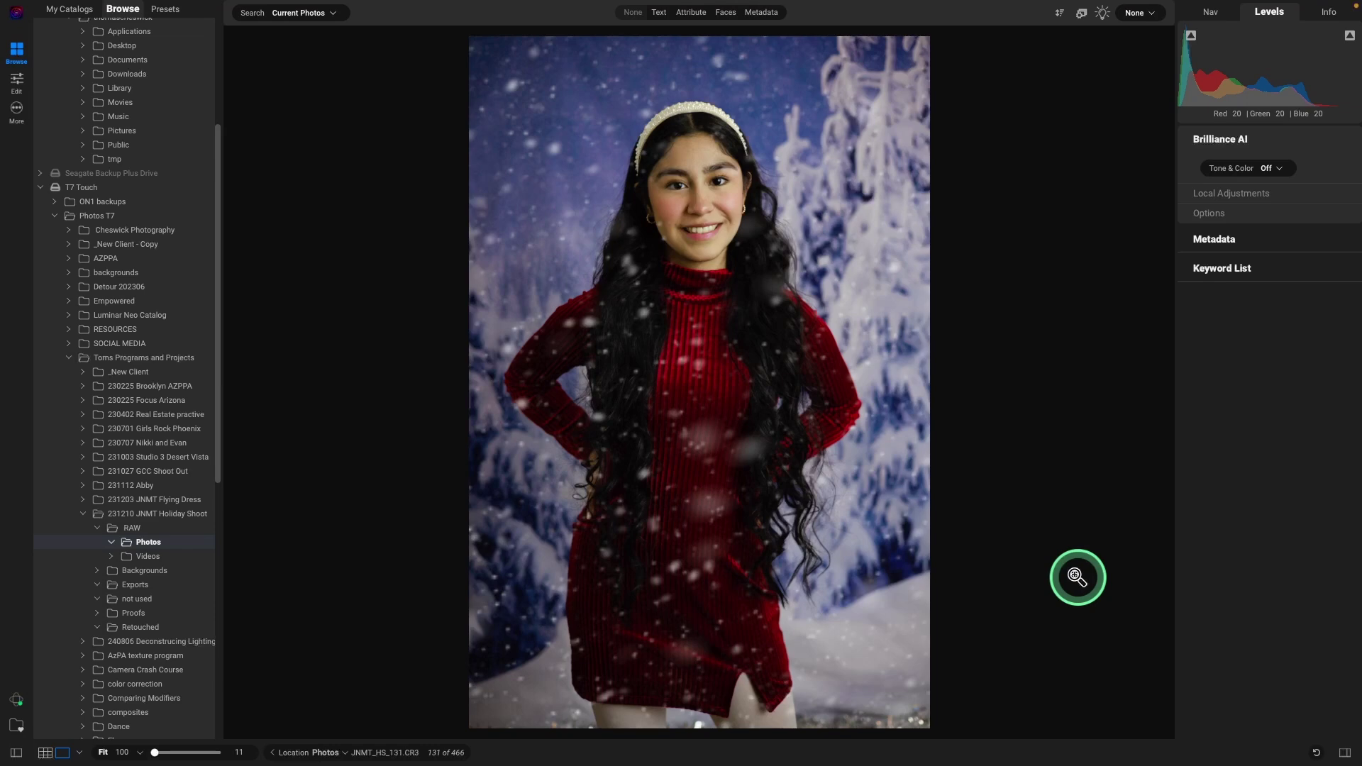
key("g")
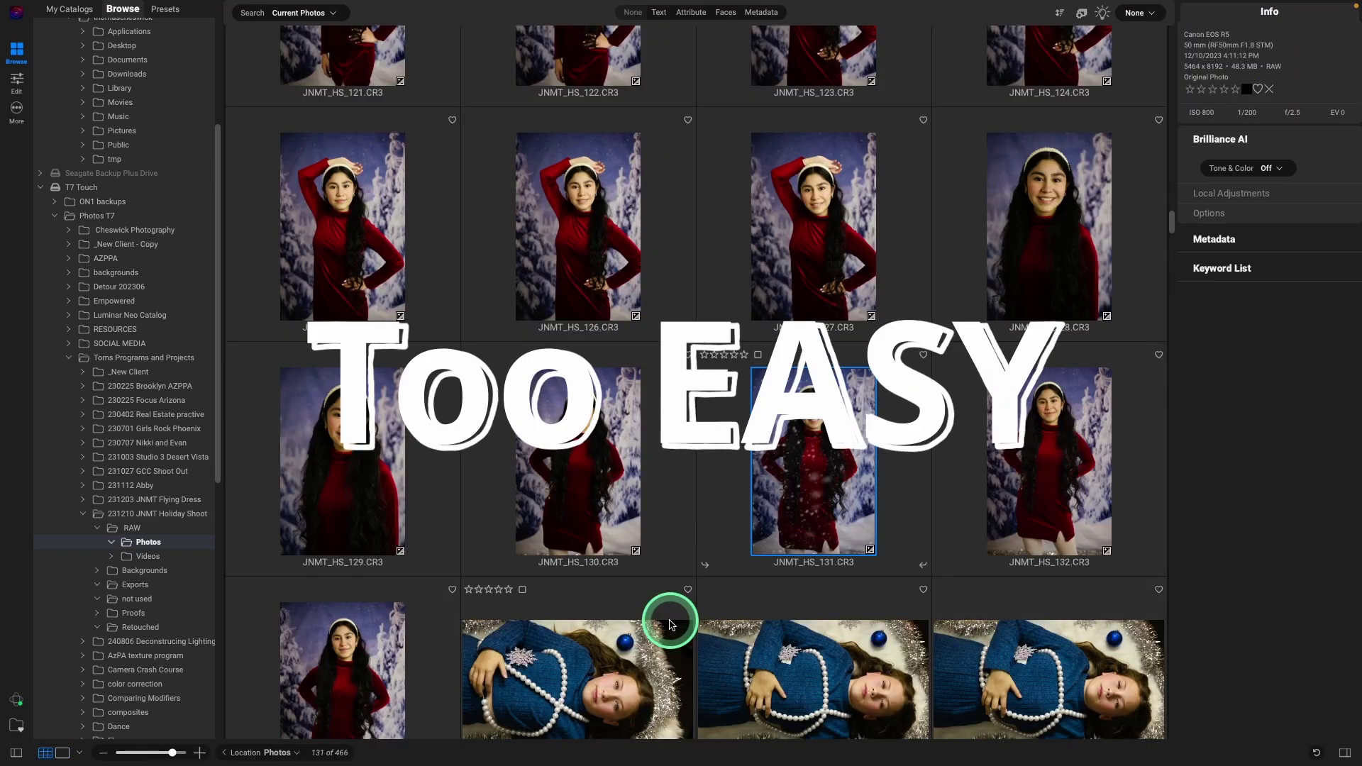
Look through the snowball photos of the girl in the blue outfit, up to JNMT_HS_196.CR3.
scroll(606, 585, "down", 10)
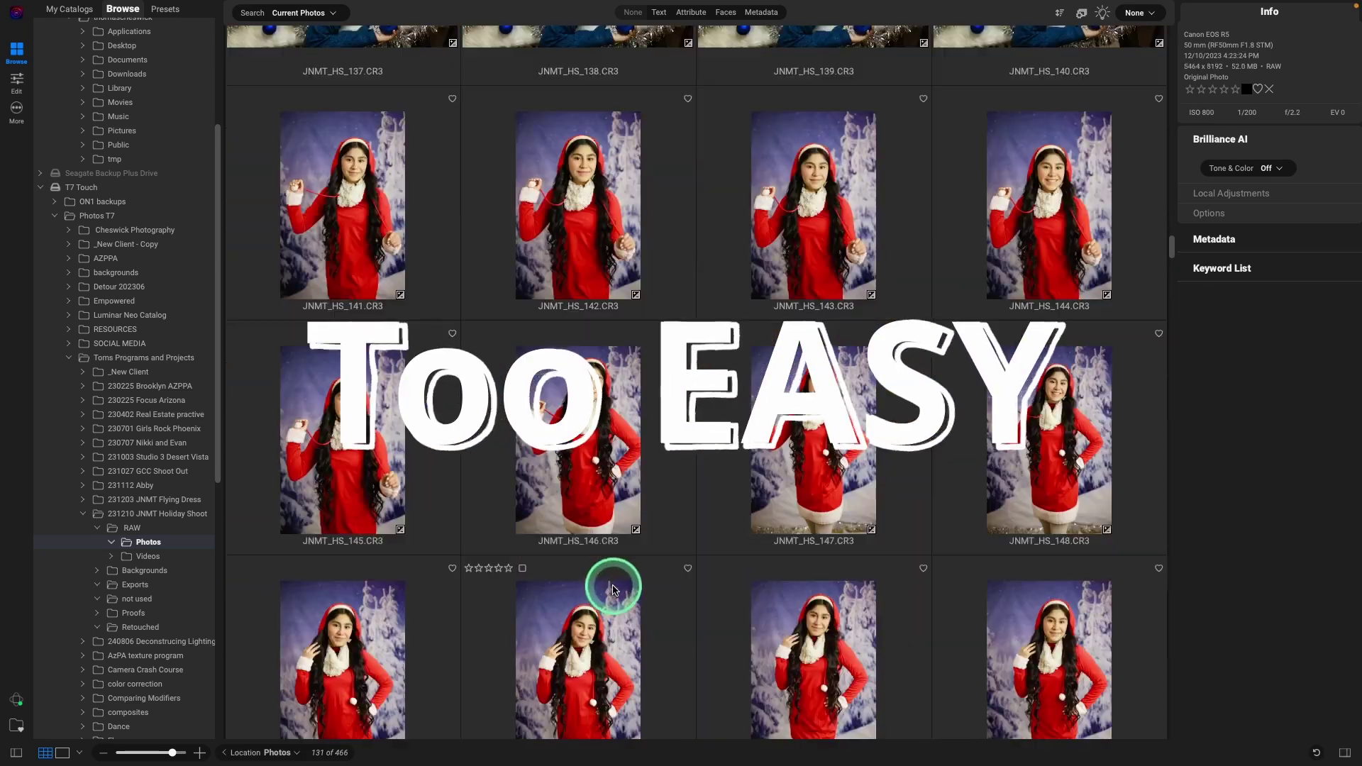
scroll(614, 590, "down", 20)
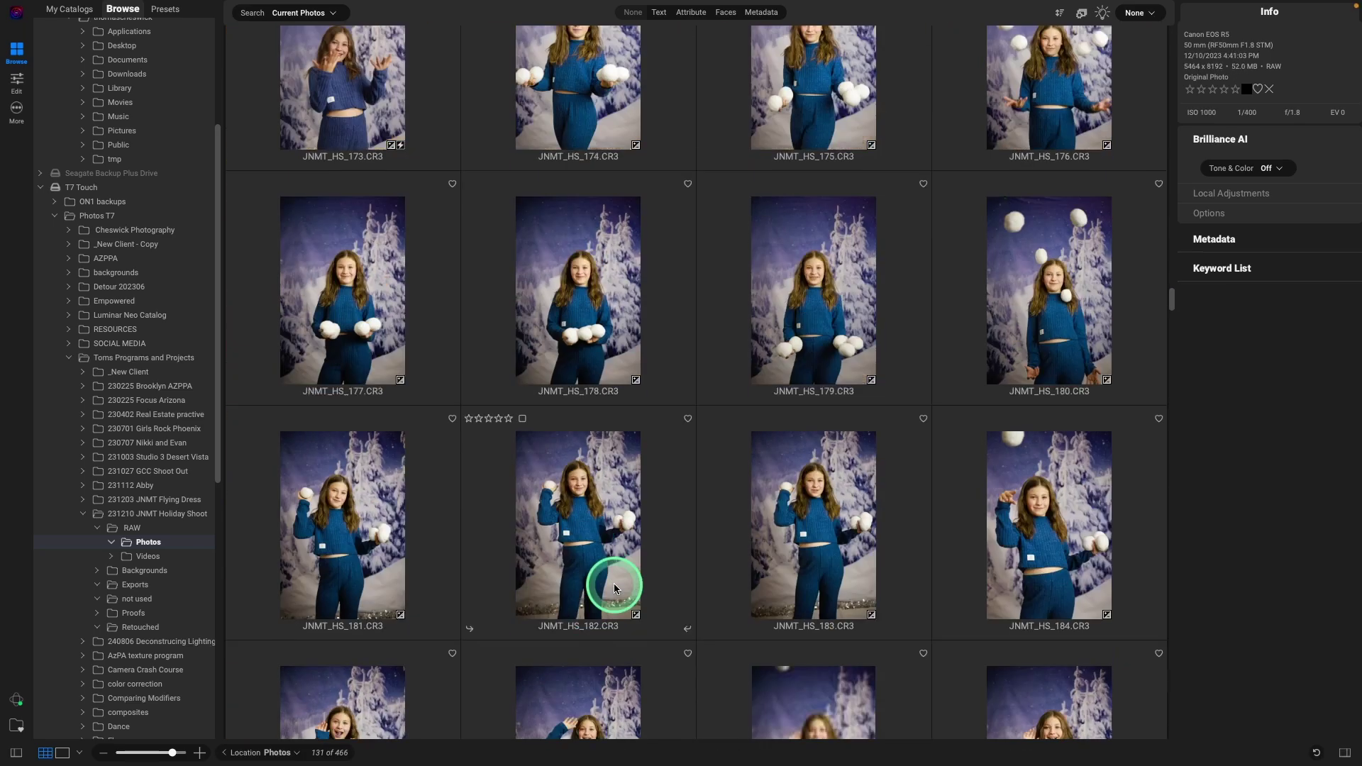
scroll(614, 588, "up", 3)
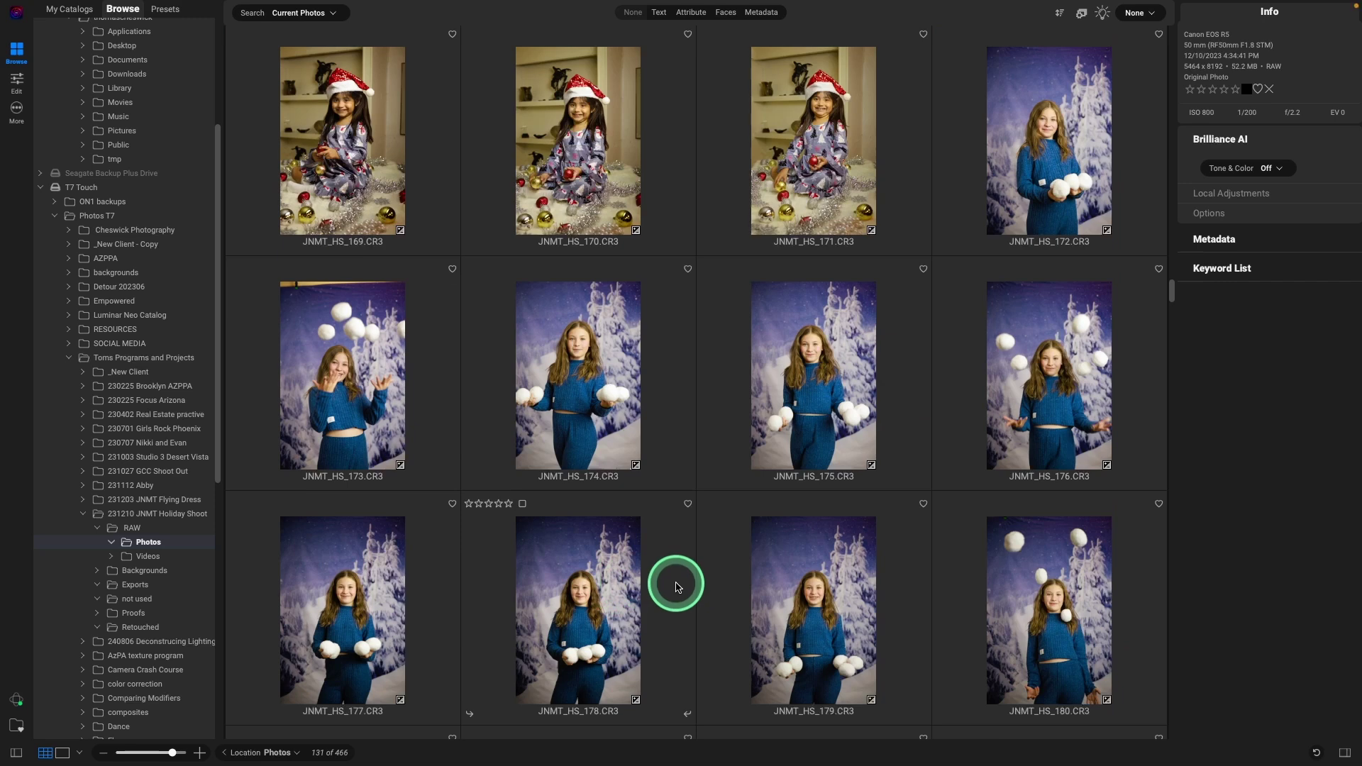
scroll(676, 586, "down", 1)
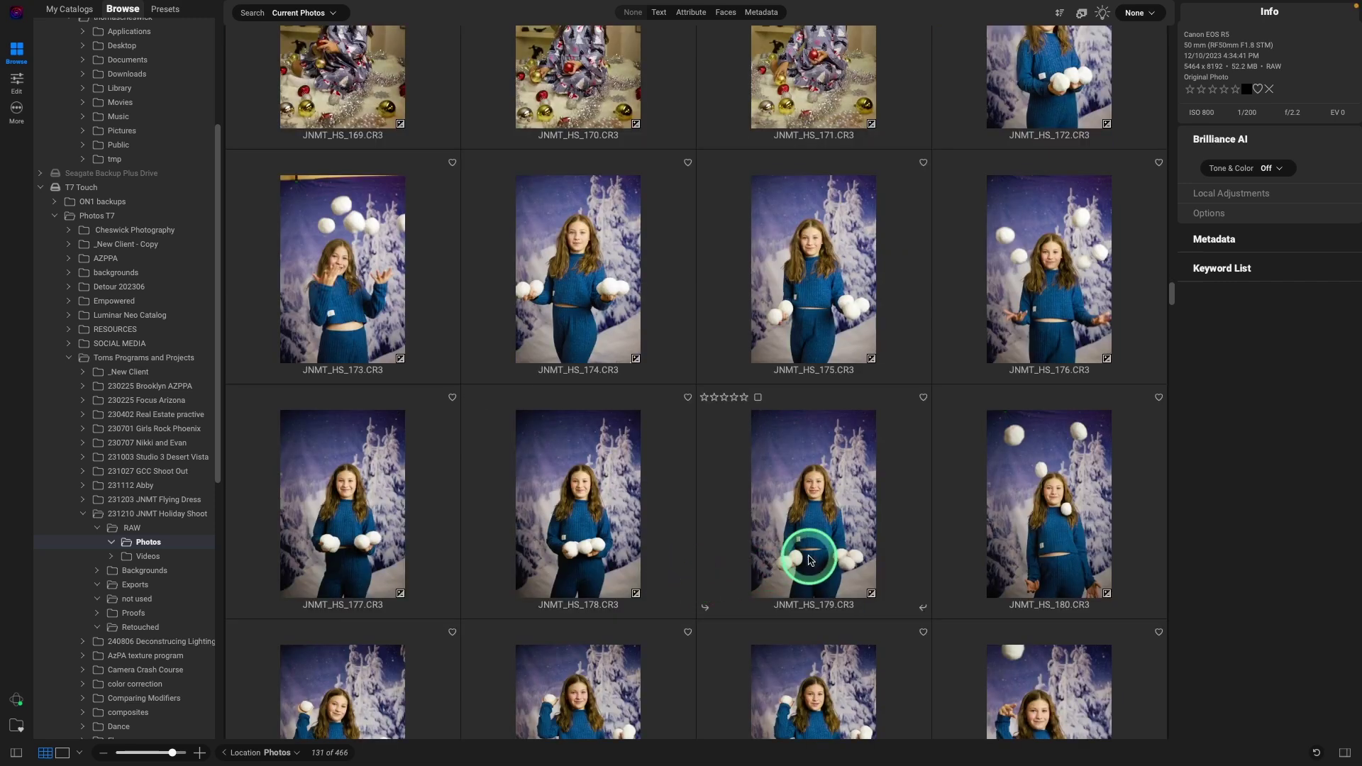
scroll(1031, 539, "down", 1)
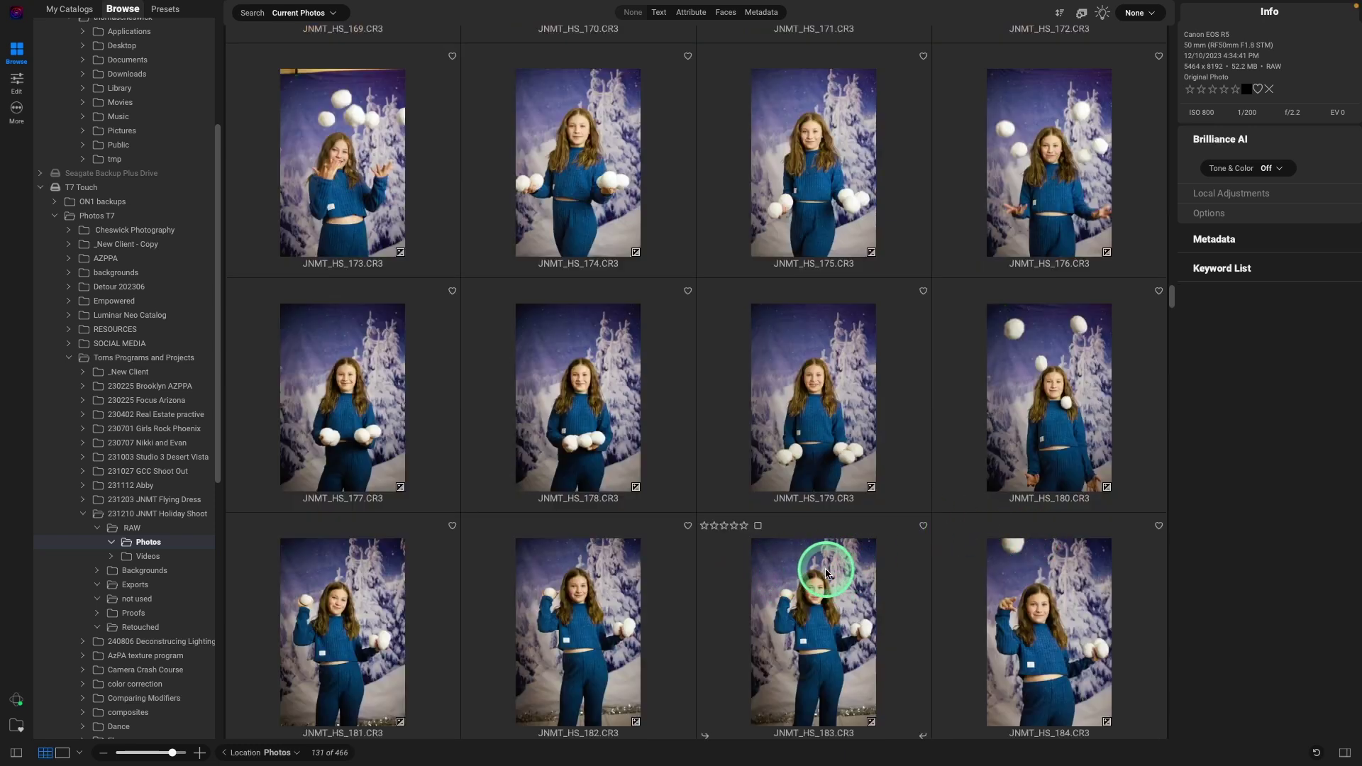
scroll(863, 583, "down", 1)
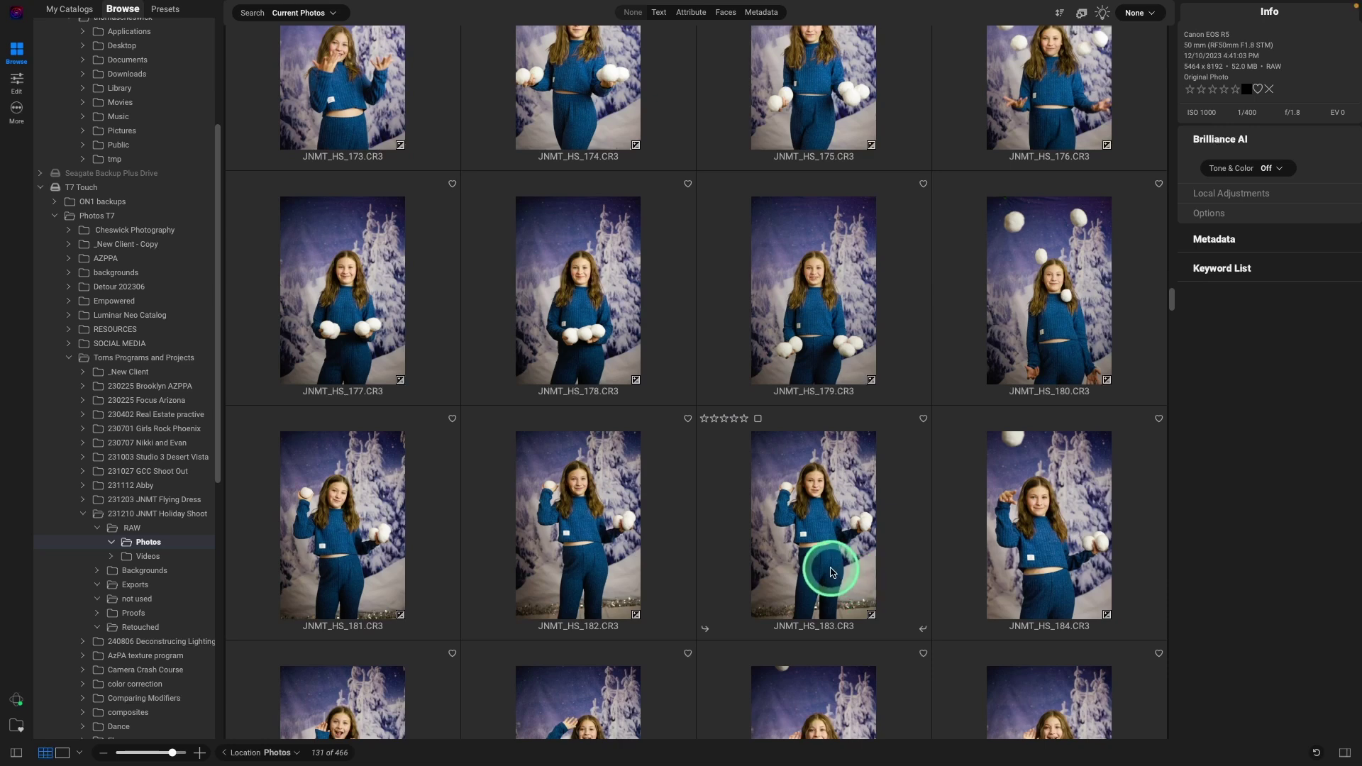
scroll(828, 561, "down", 2)
scroll(827, 567, "down", 3)
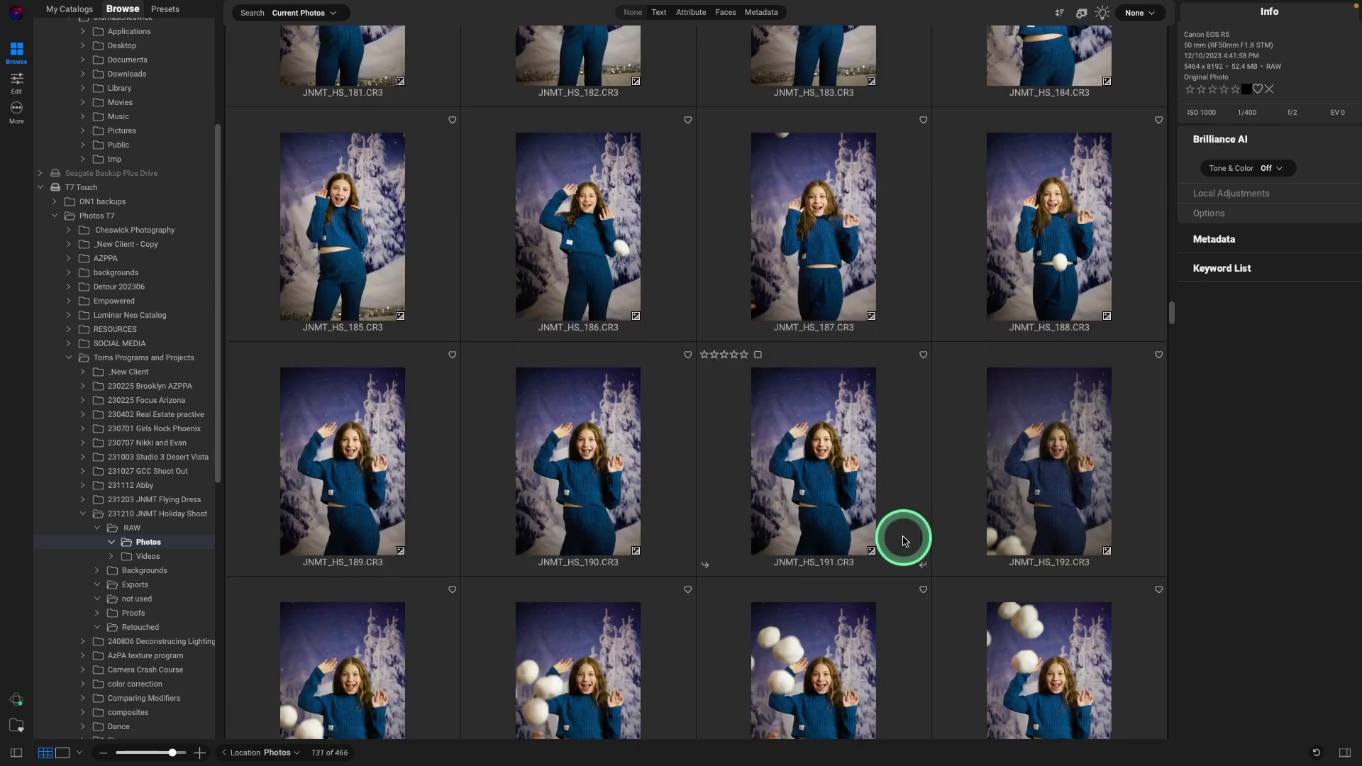
scroll(908, 542, "down", 2)
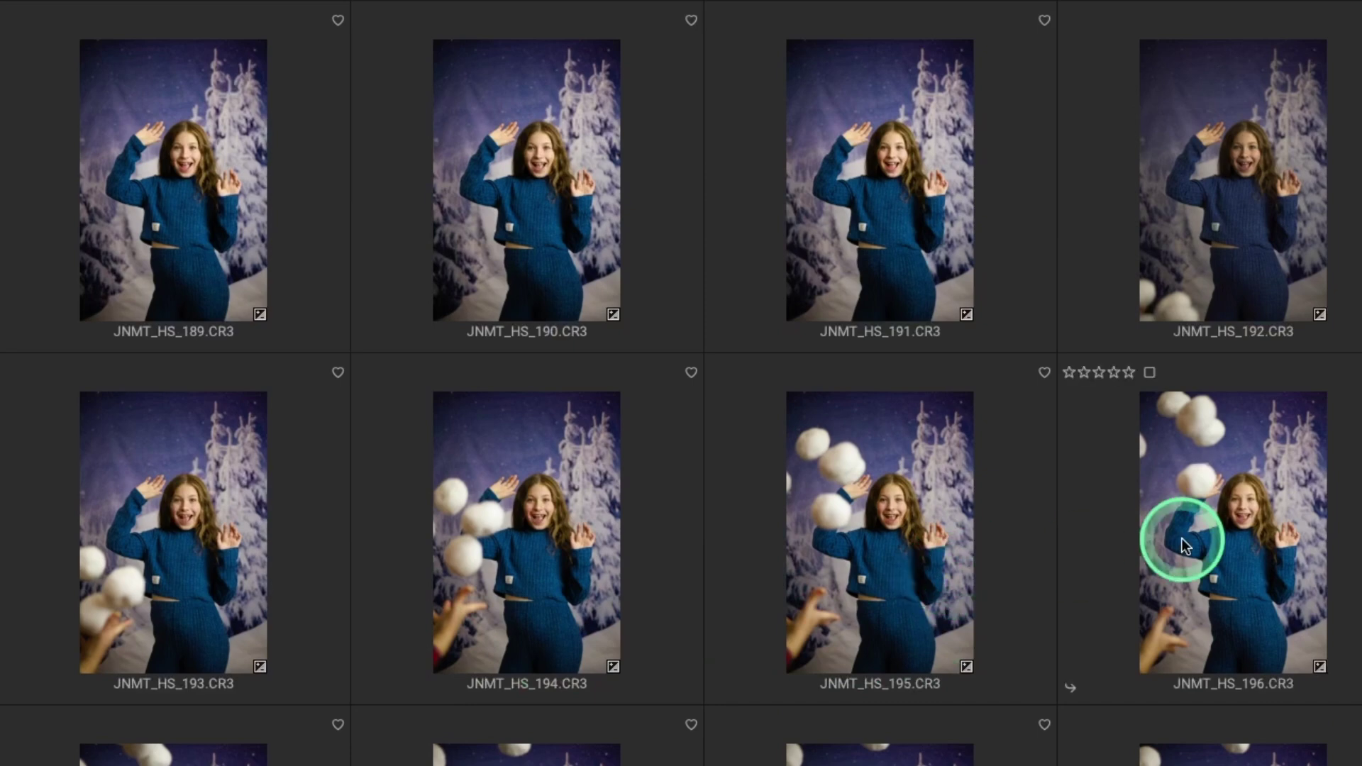
Look through the remaining snowball photos of the girl in the blue outfit, from JNMT_HS_197.CR3 up to JNMT_HS_244.CR3.
scroll(1055, 568, "down", 1)
scroll(1054, 568, "down", 2)
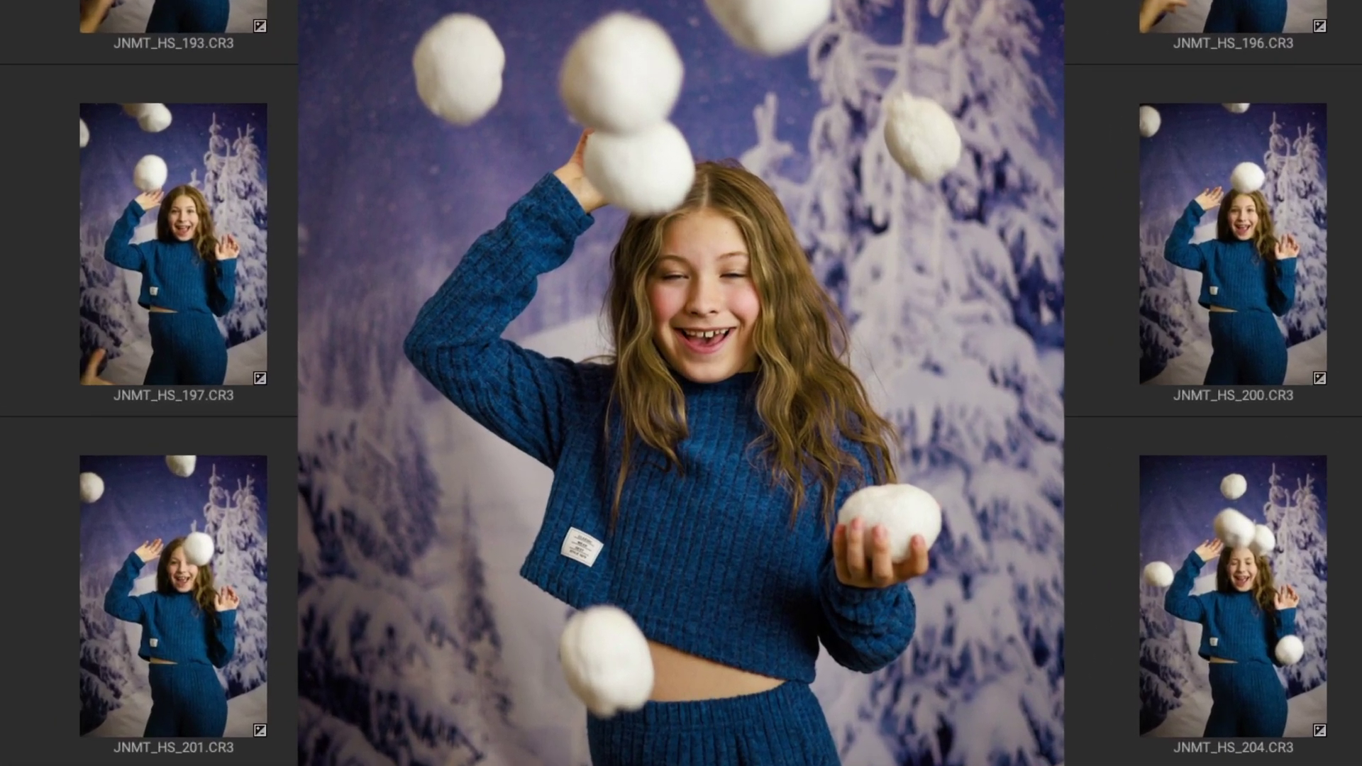
scroll(1185, 560, "down", 2)
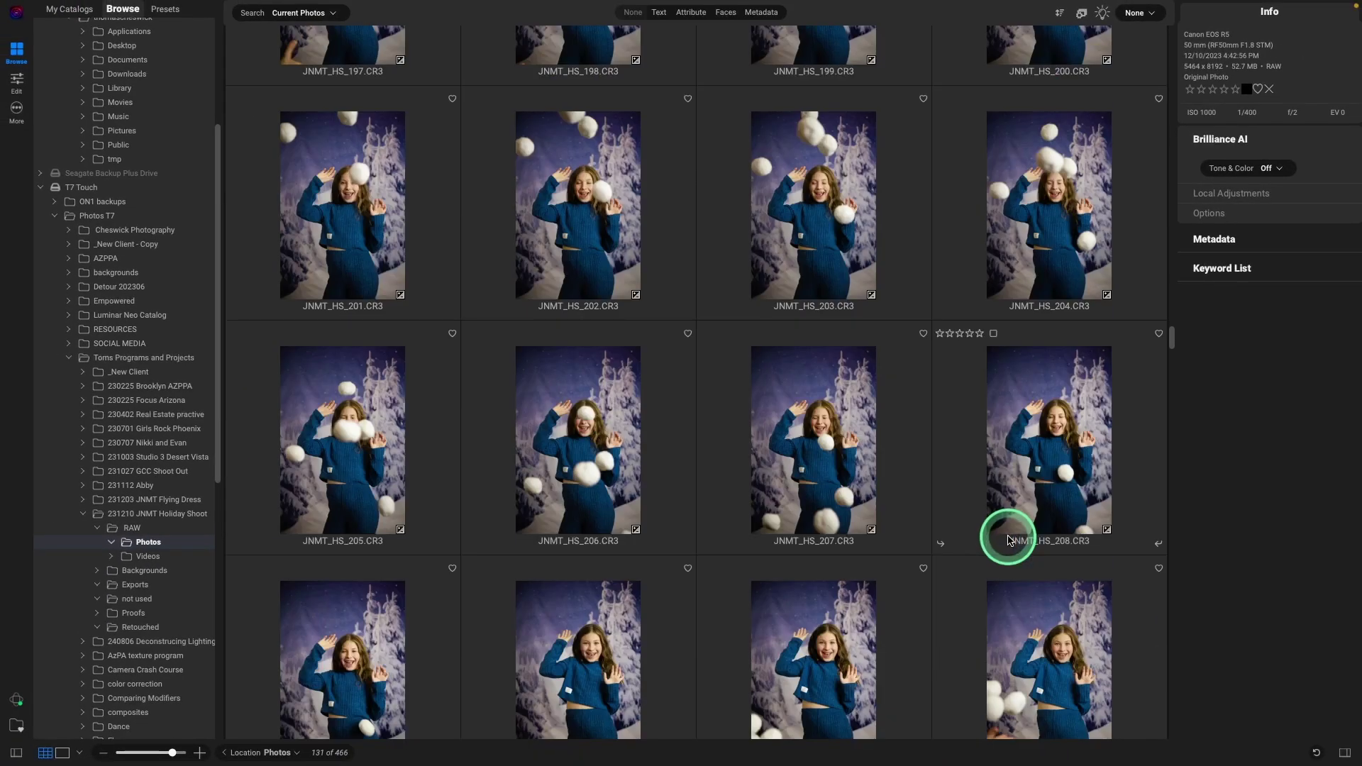
scroll(971, 530, "down", 2)
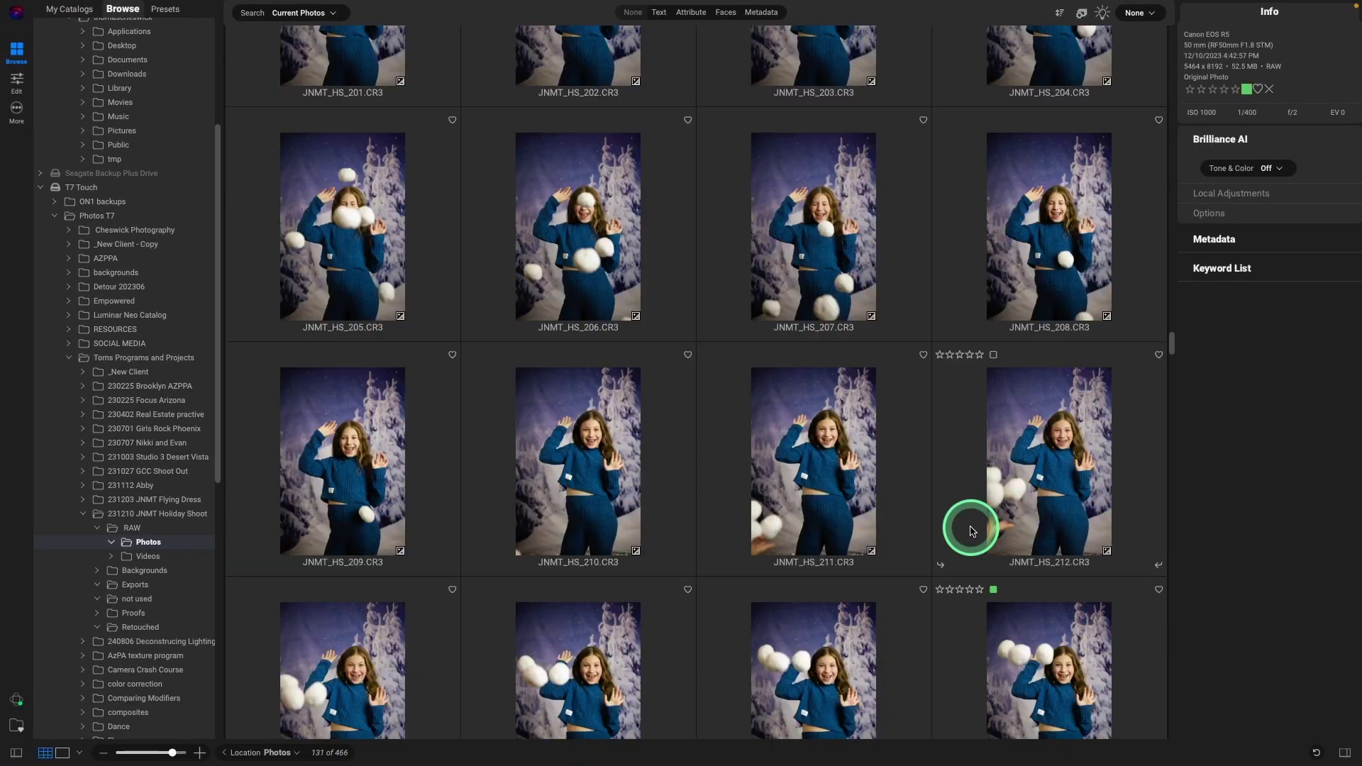
scroll(972, 531, "down", 1)
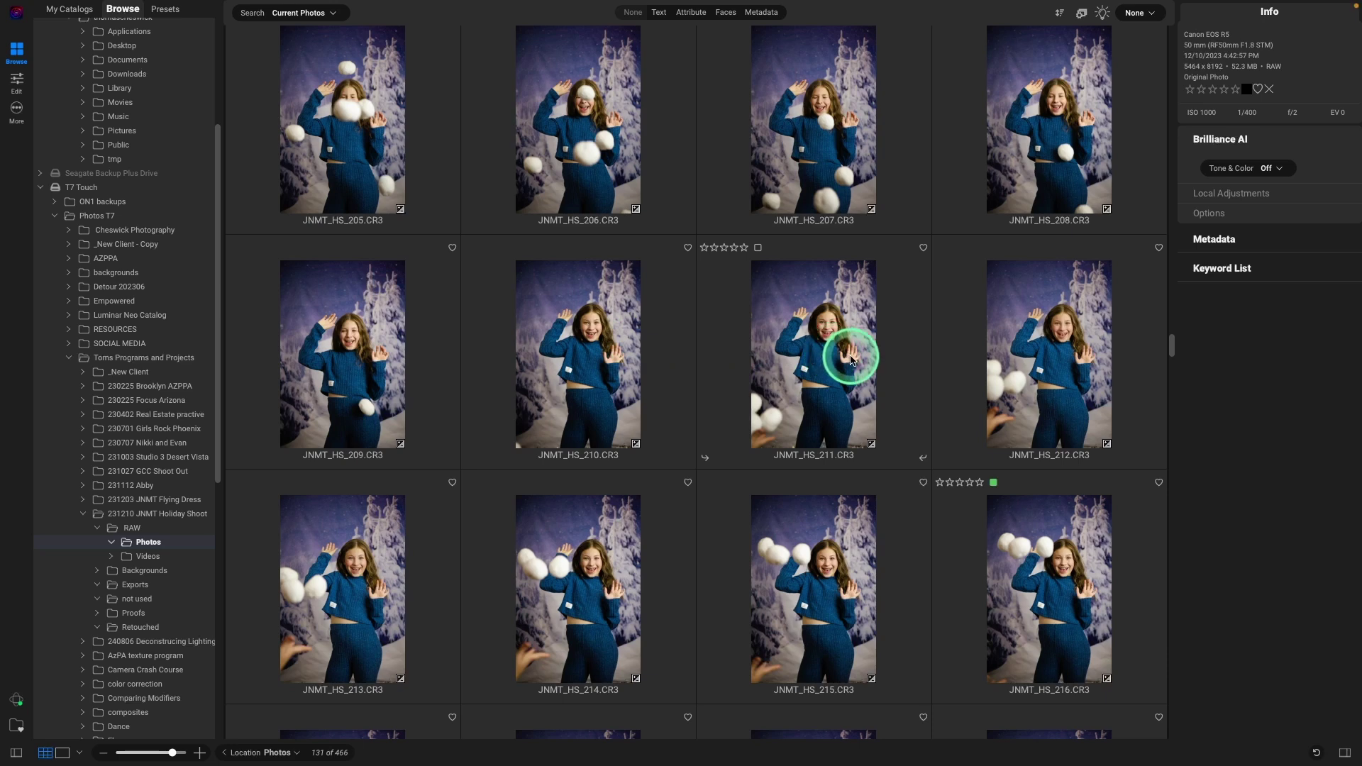
scroll(851, 359, "down", 5)
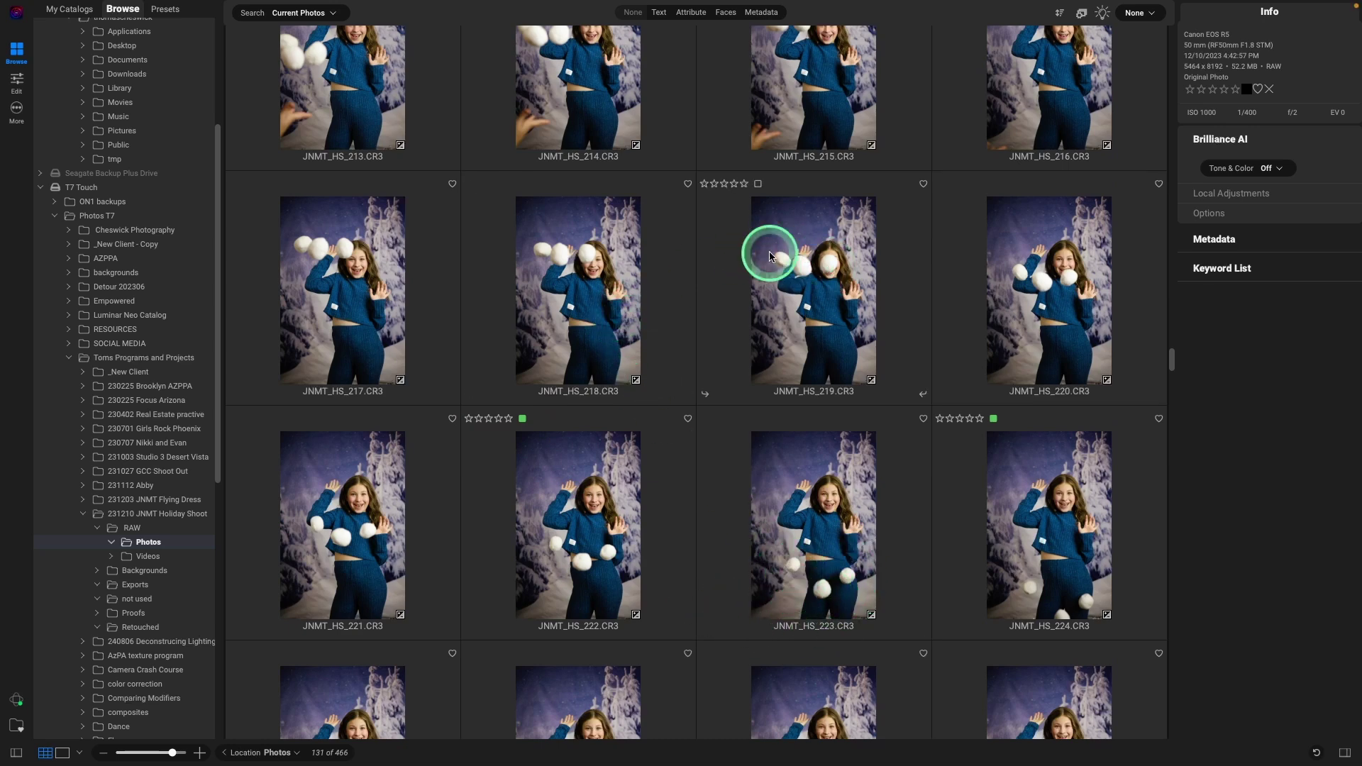
scroll(828, 405, "down", 8)
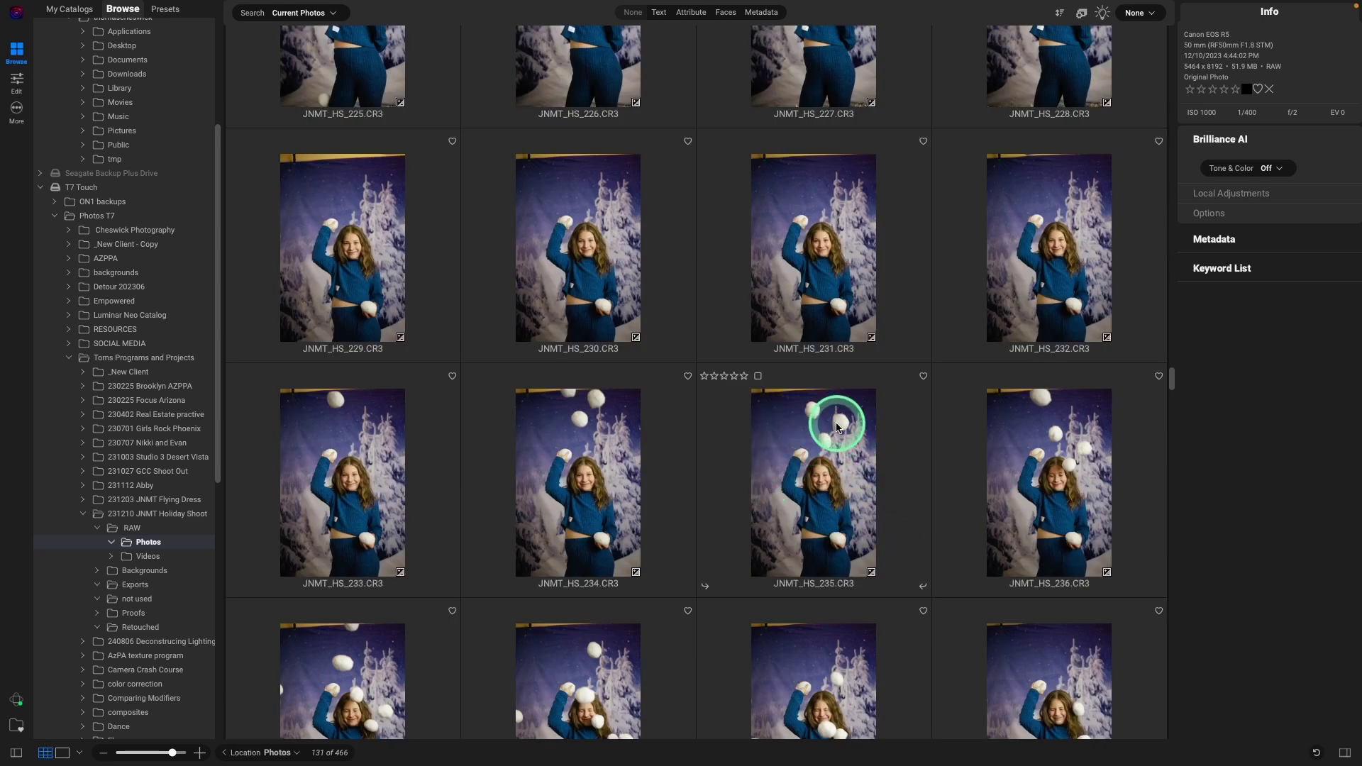
scroll(820, 440, "down", 3)
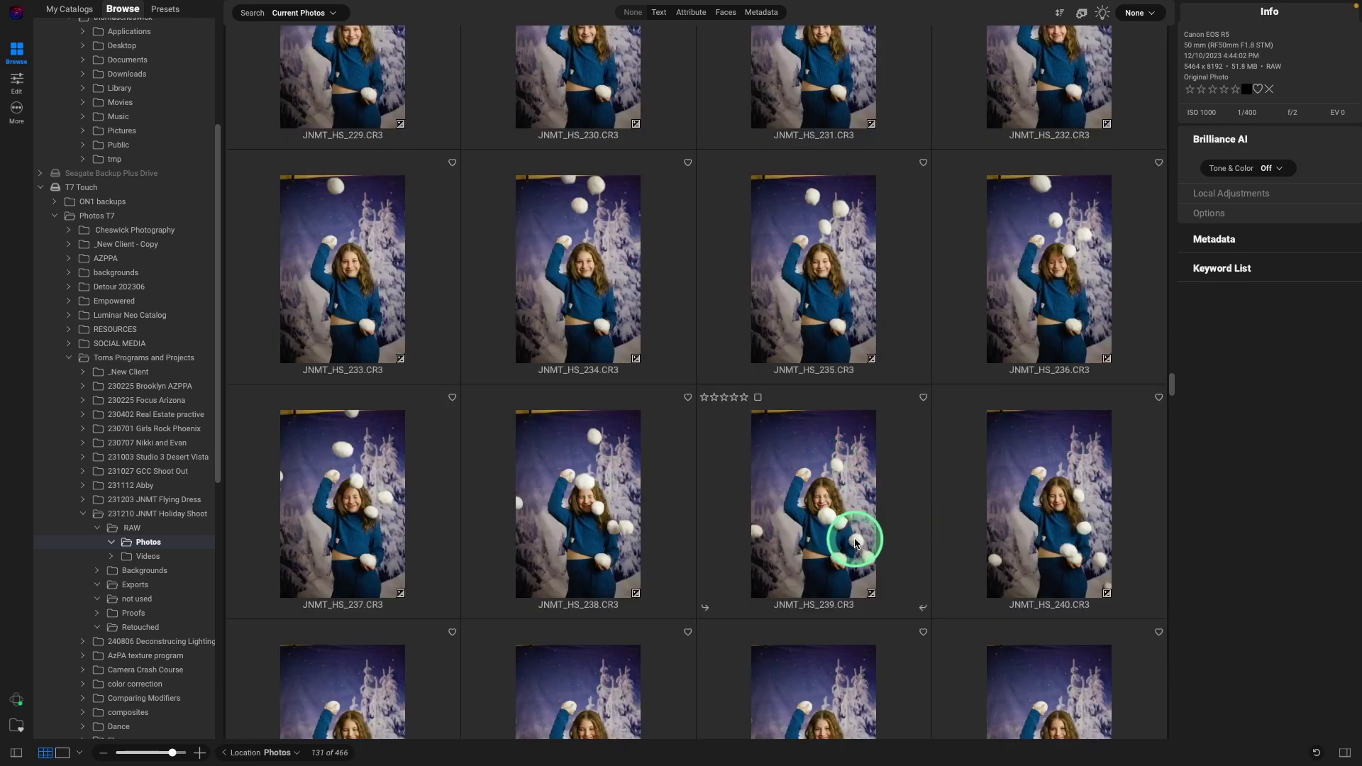
scroll(830, 535, "down", 3)
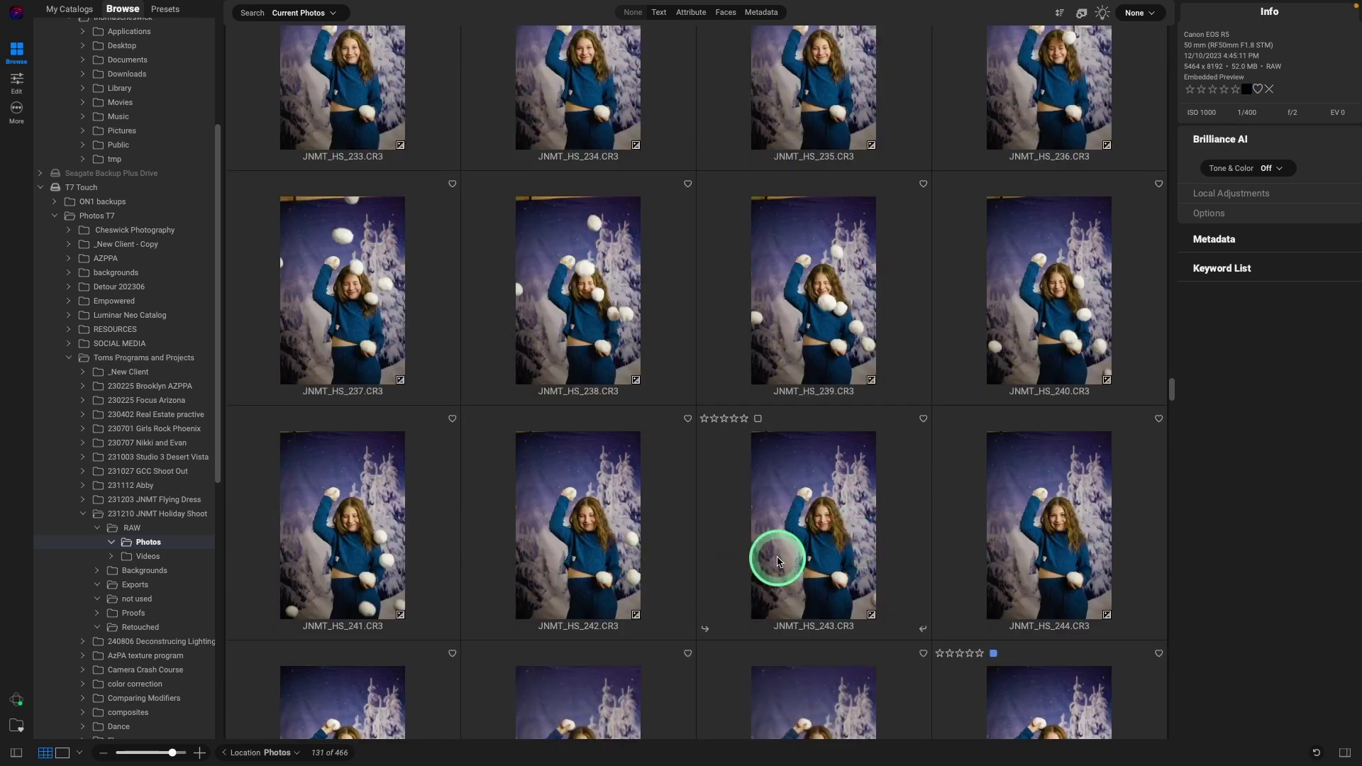
scroll(778, 559, "down", 2)
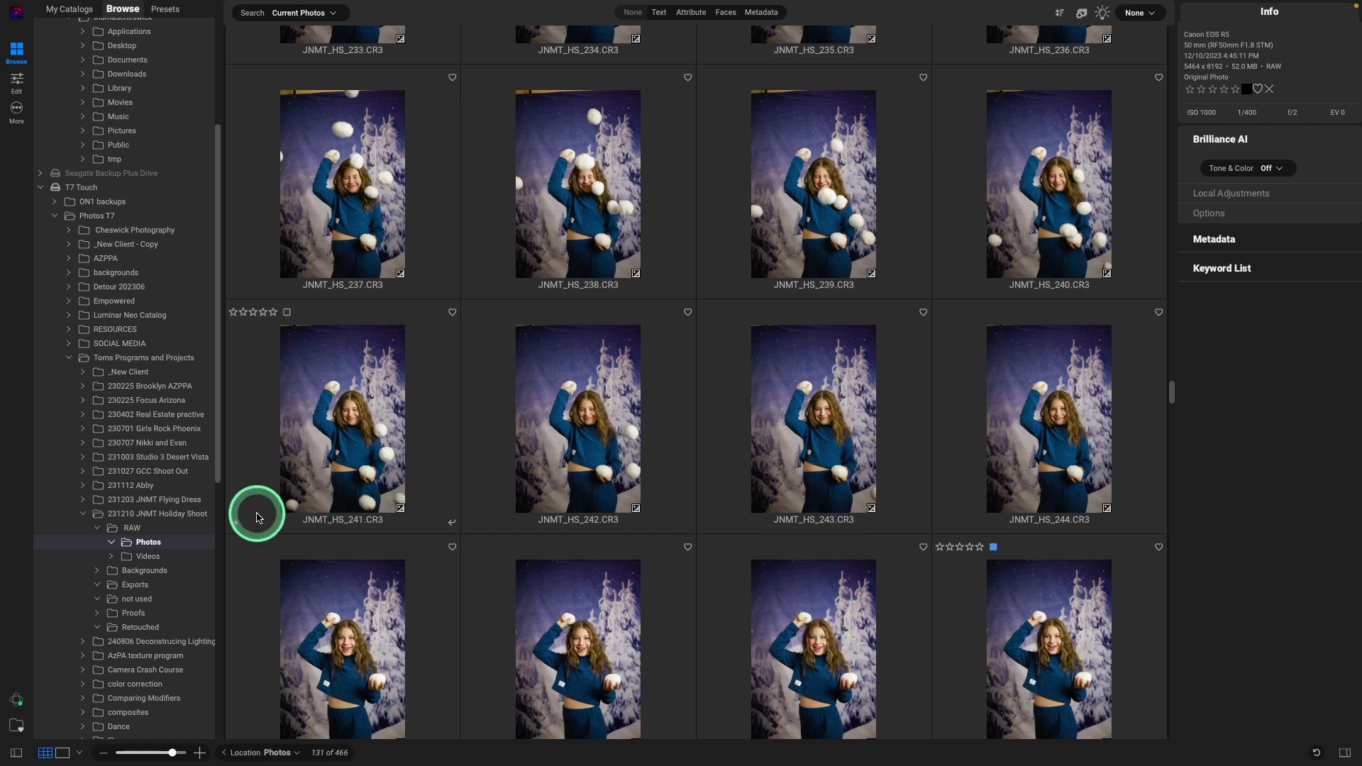
Open the Retouched folder and compare source photos JNMT_HS_248.jpg, JNMT_HS_259.jpg and JNMT_HS_262.jpg with the layered composite JNMT_HS_258.
left_click(141, 628)
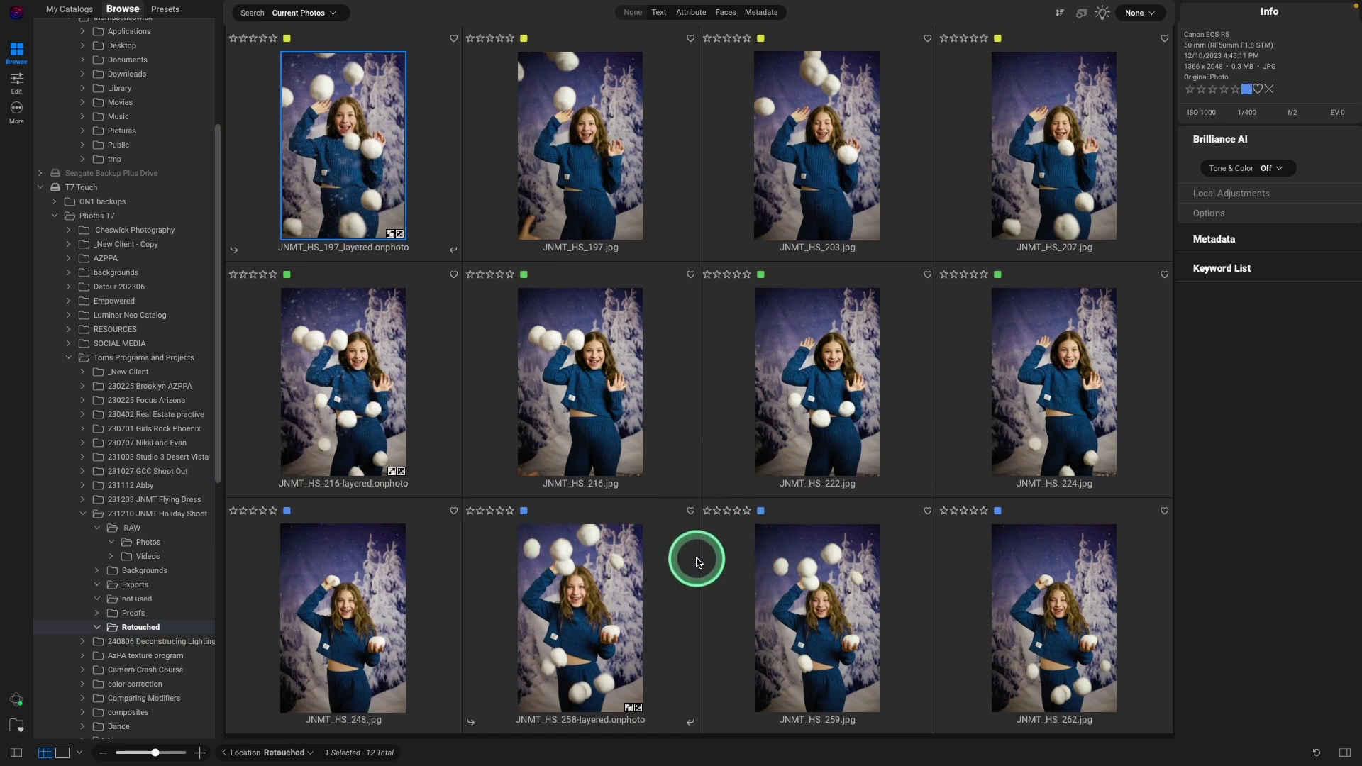
scroll(731, 589, "up", 2)
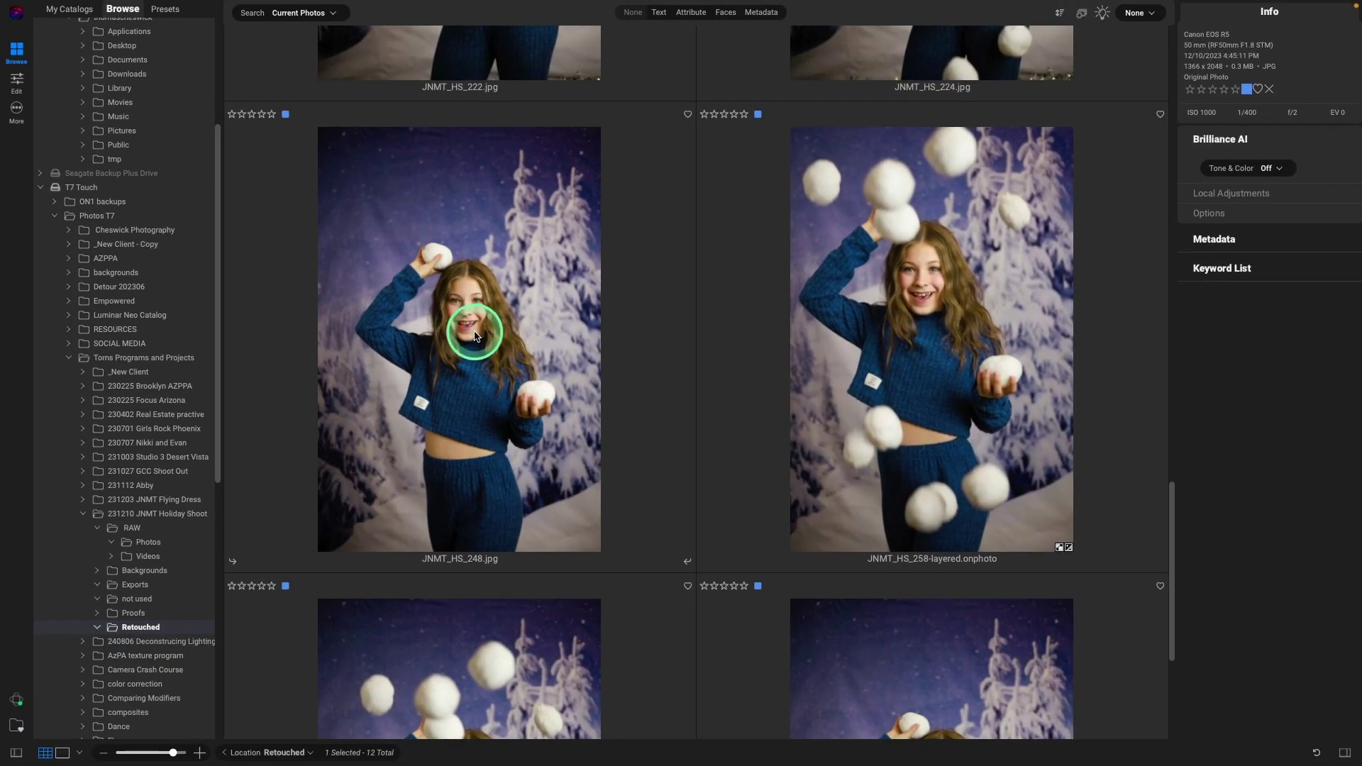
left_click(537, 338)
scroll(625, 347, "down", 3)
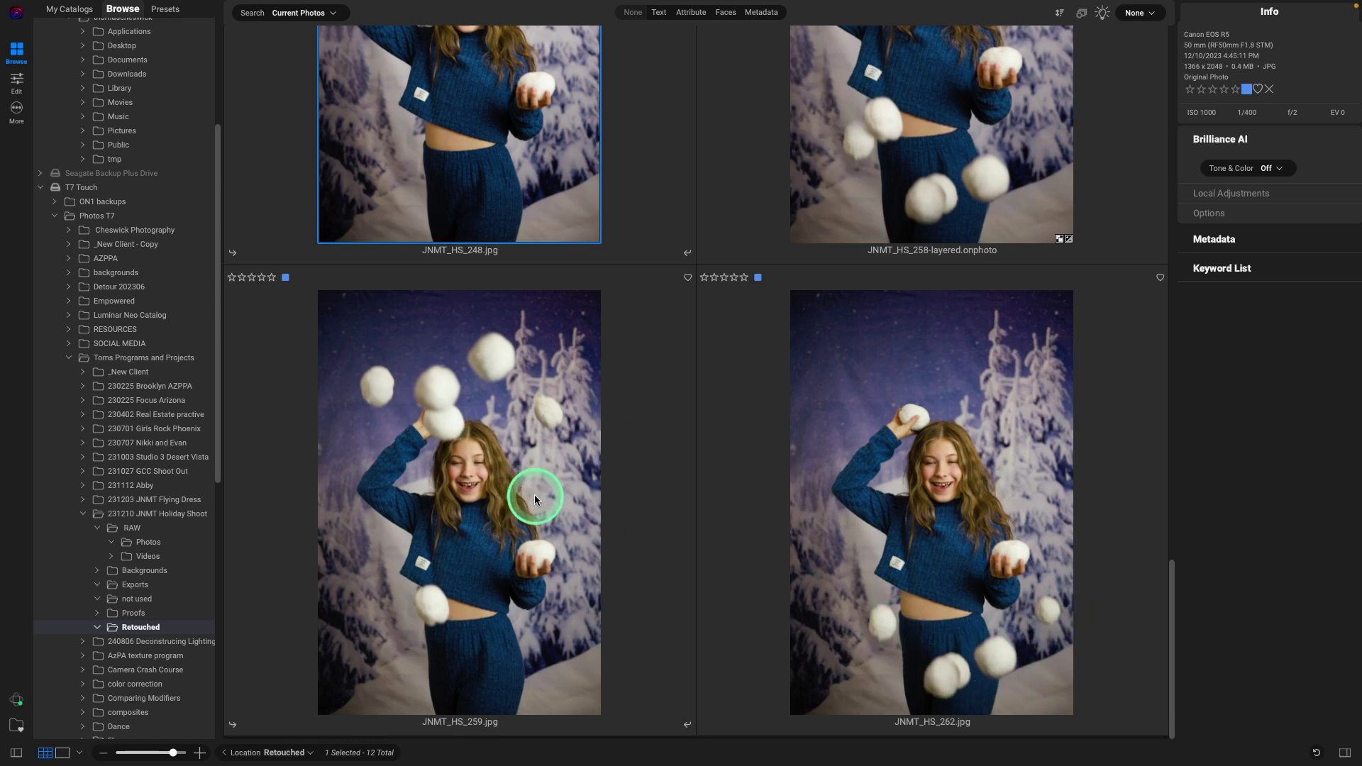
scroll(497, 461, "up", 2)
scroll(481, 441, "up", 4)
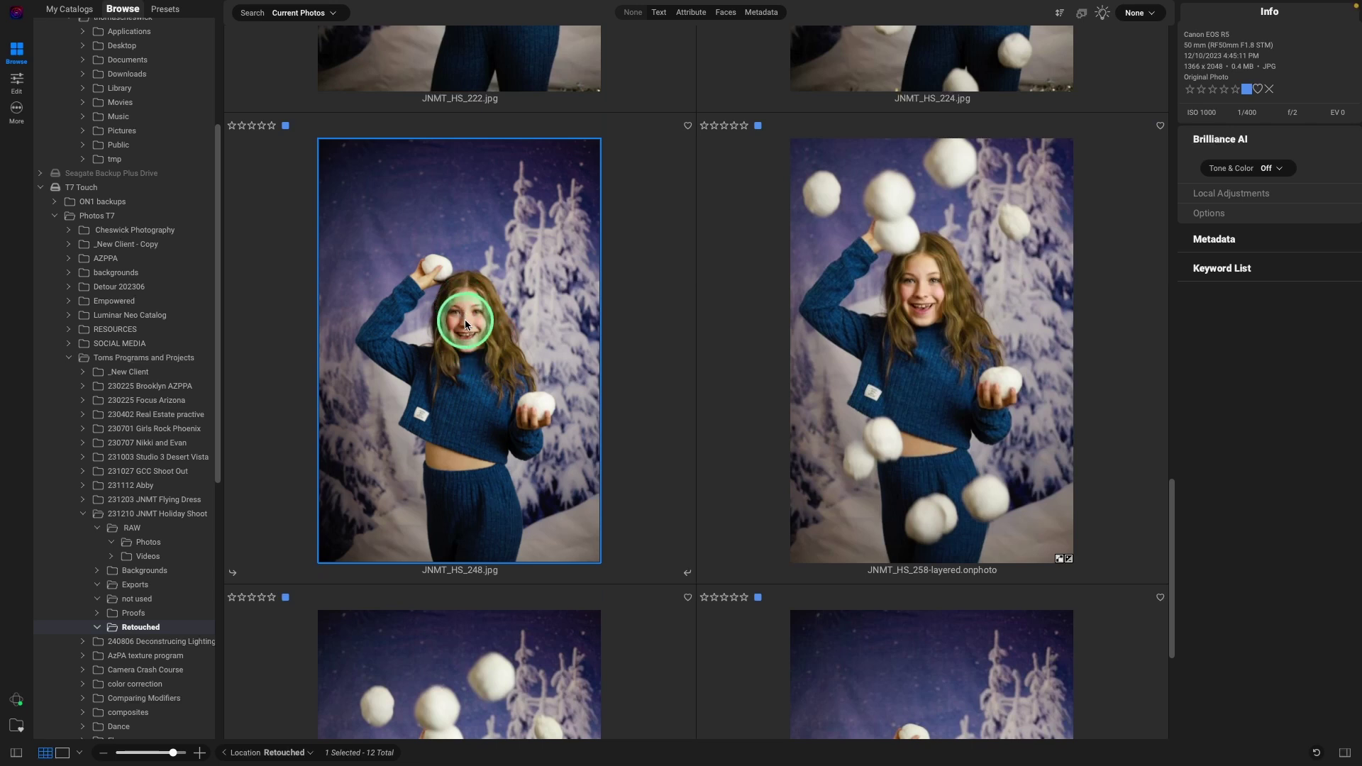
Open JNMT_HS_258-layered.onphoto full size and bring it into the Edit module.
left_click(936, 346)
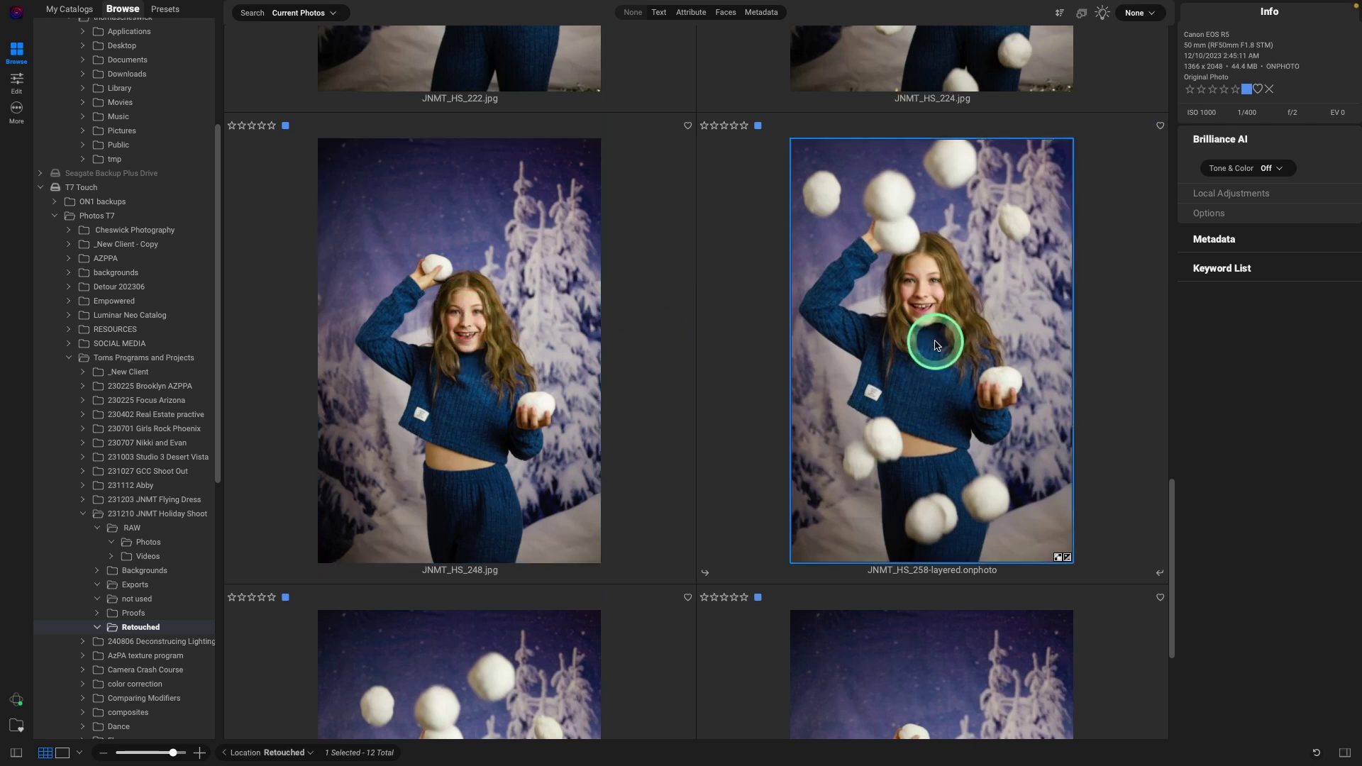
double_click(935, 345)
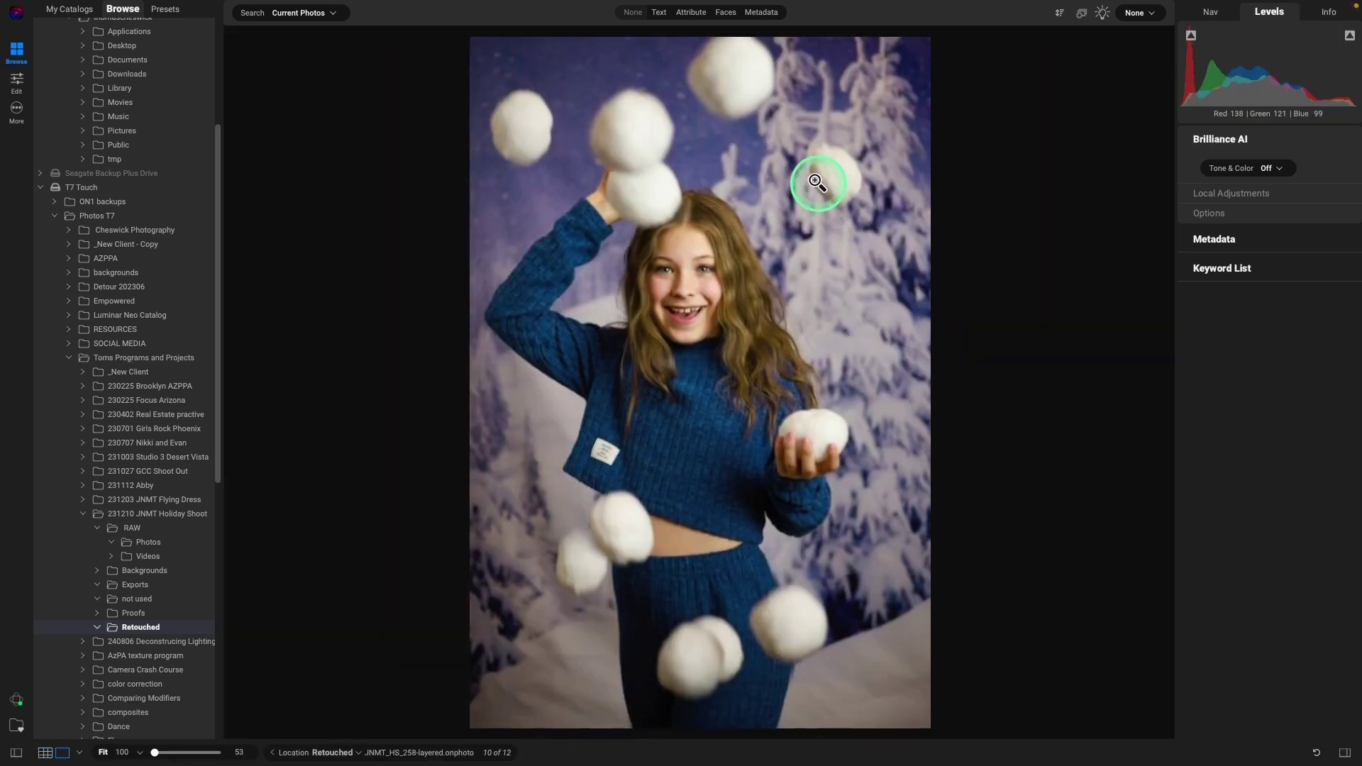
double_click(696, 182)
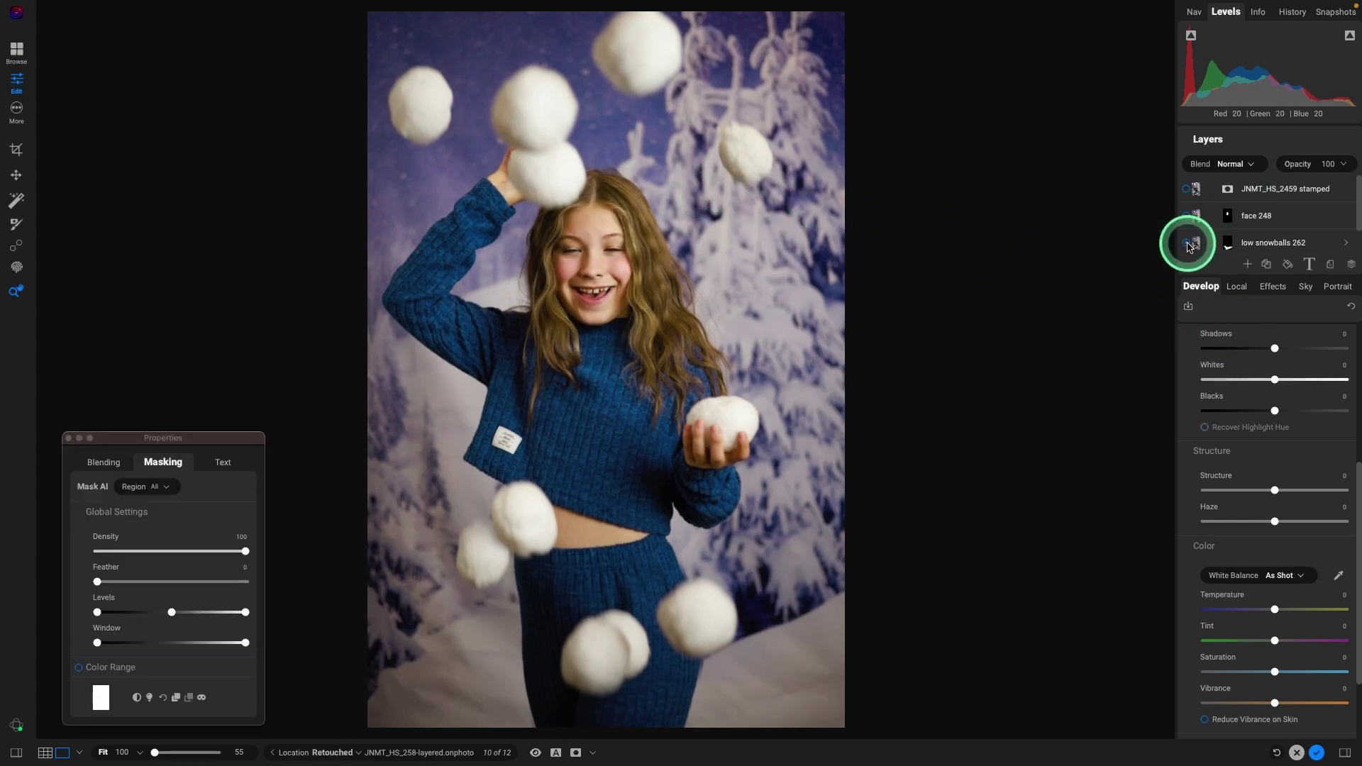
Compare the composite with and without the low snowballs 262 layer, leaving that layer visible over JNMT_HS_259.jpg.
left_click(1189, 247)
left_click_drag(1358, 213, 1359, 245)
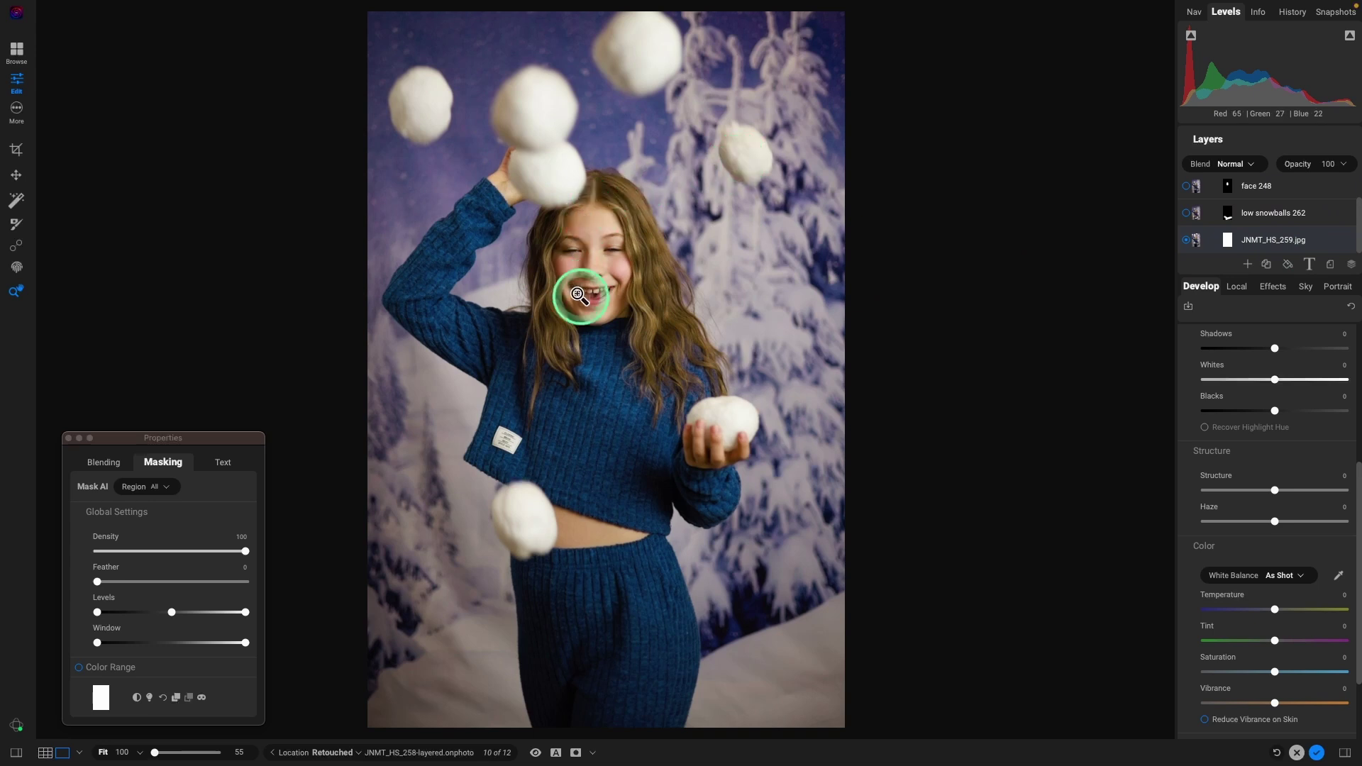
left_click(1188, 221)
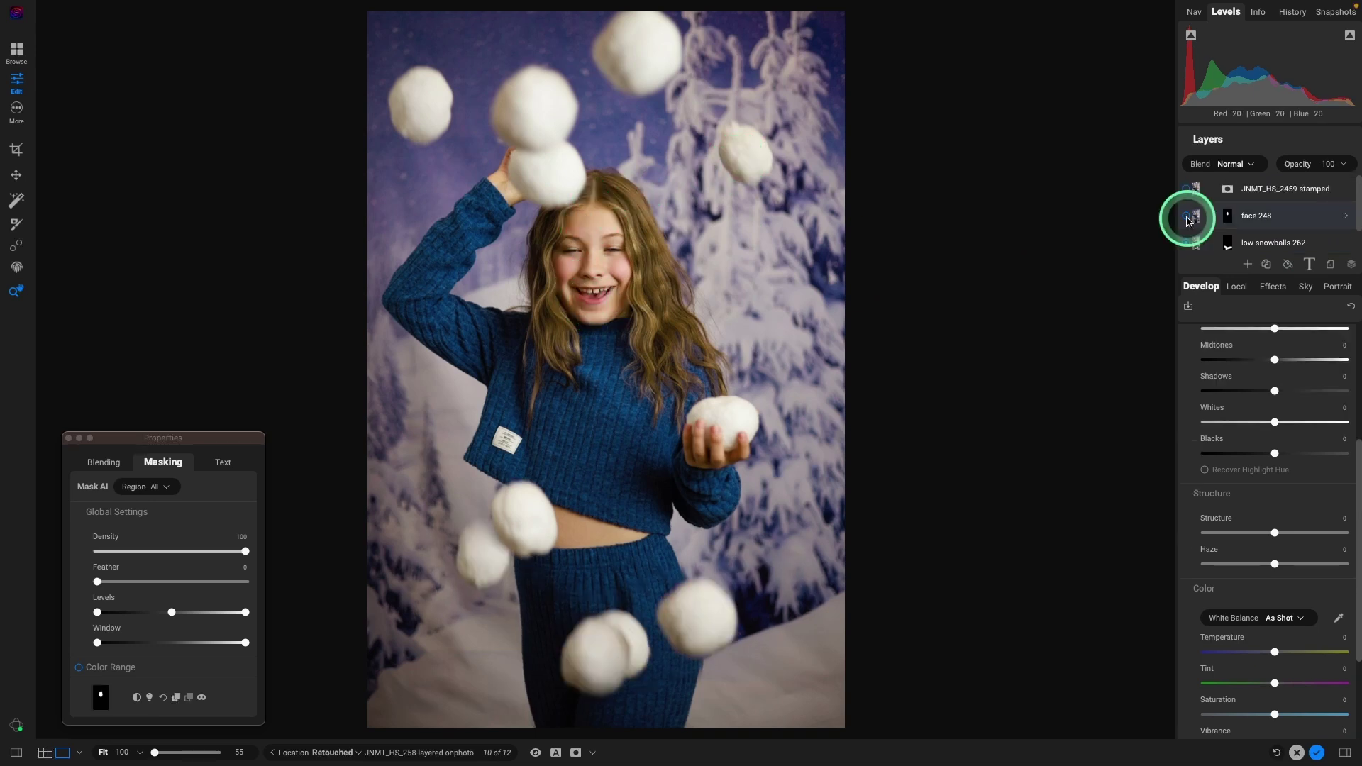
Select the face 248 layer and make it visible over the base photo's face.
left_click(1242, 223)
left_click(1189, 220)
left_click(1190, 221)
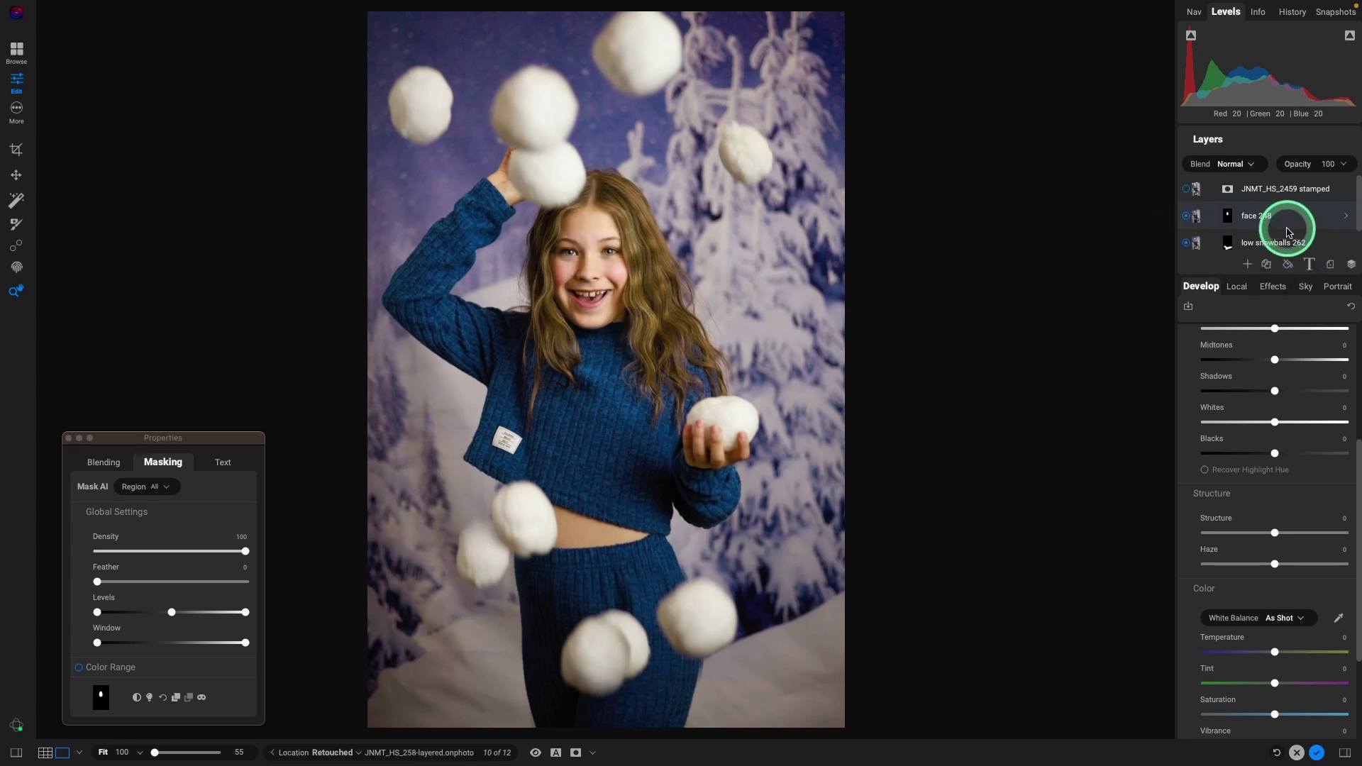
Review the layer stack and make the JNMT_HS_2459 stamped layer visible above the others.
left_click(1187, 190)
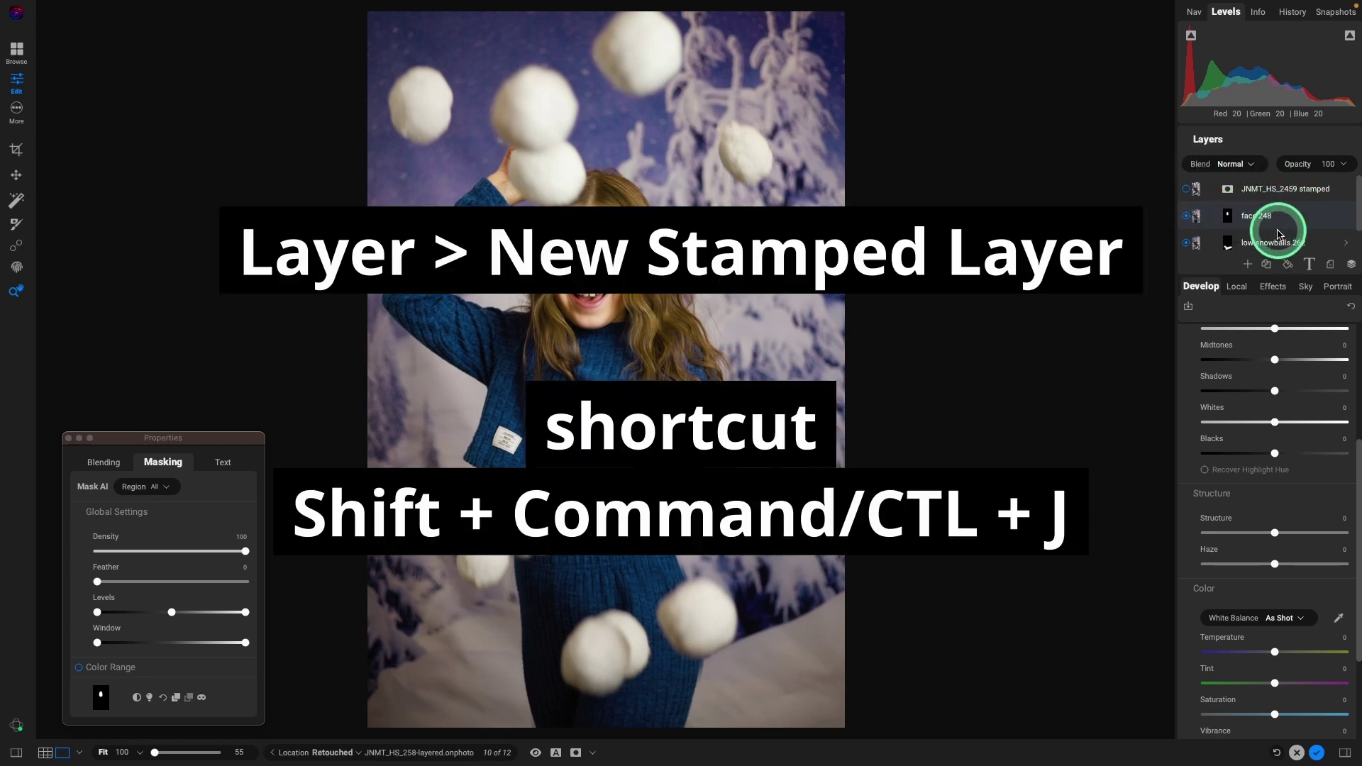
scroll(1355, 213, "down", 1)
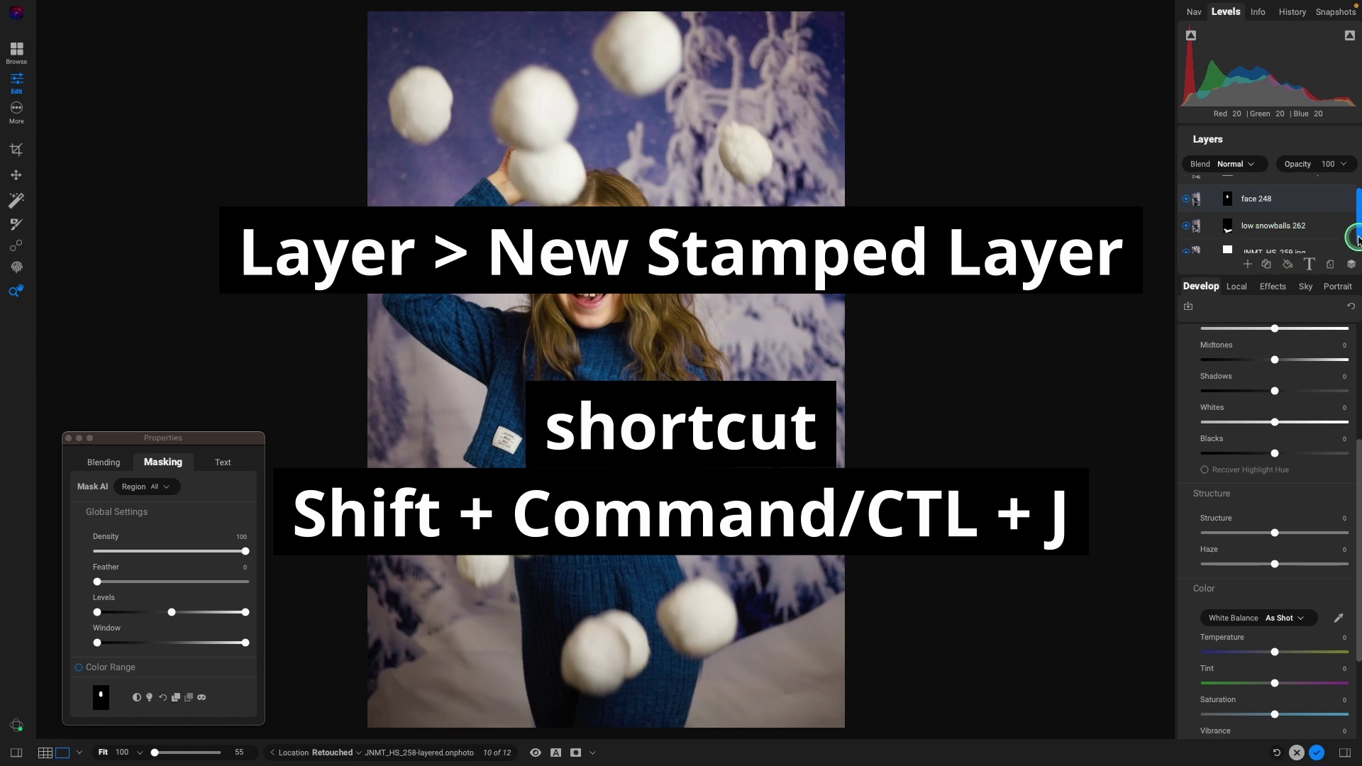
scroll(1357, 205, "up", 1)
left_click(1186, 190)
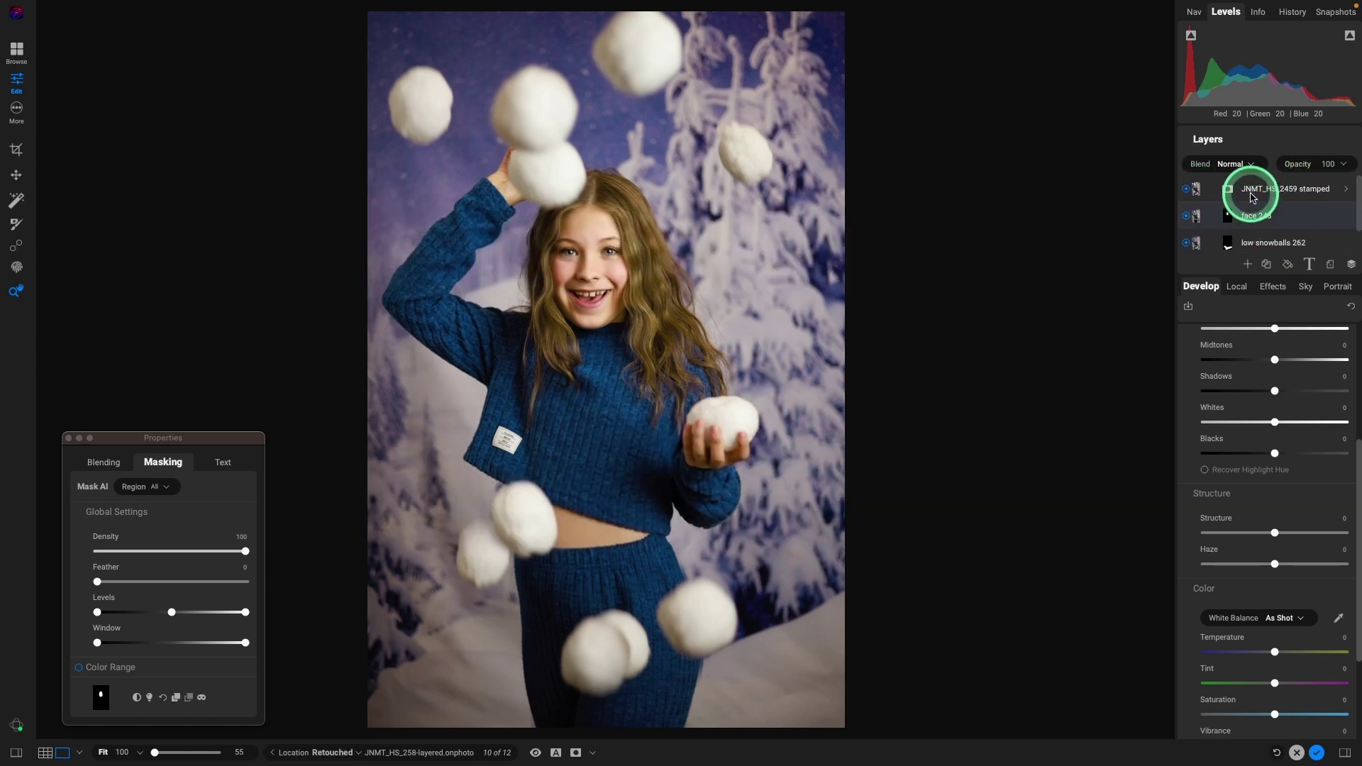
Add a Textures effect filter to the JNMT_HS_2459 stamped layer and apply its Snow style.
left_click(1252, 197)
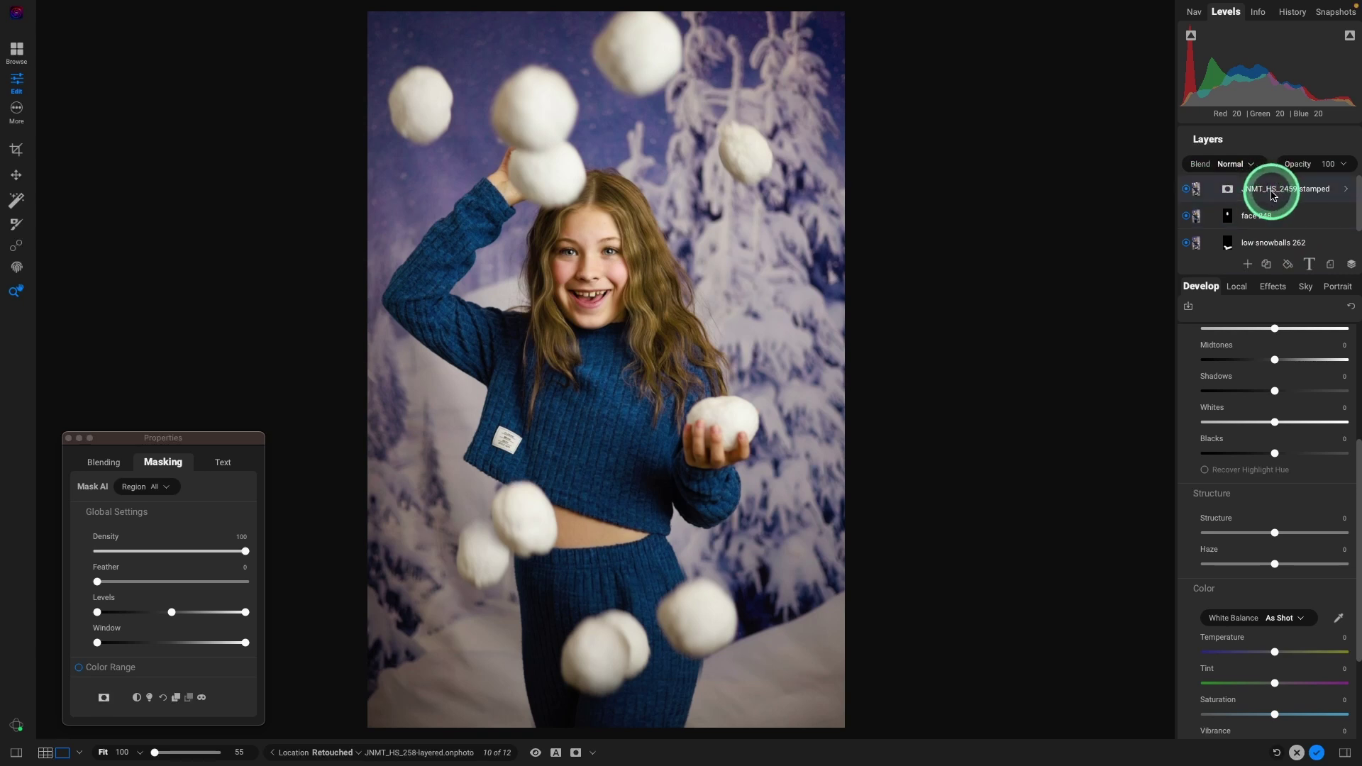
left_click(1273, 286)
left_click(1277, 334)
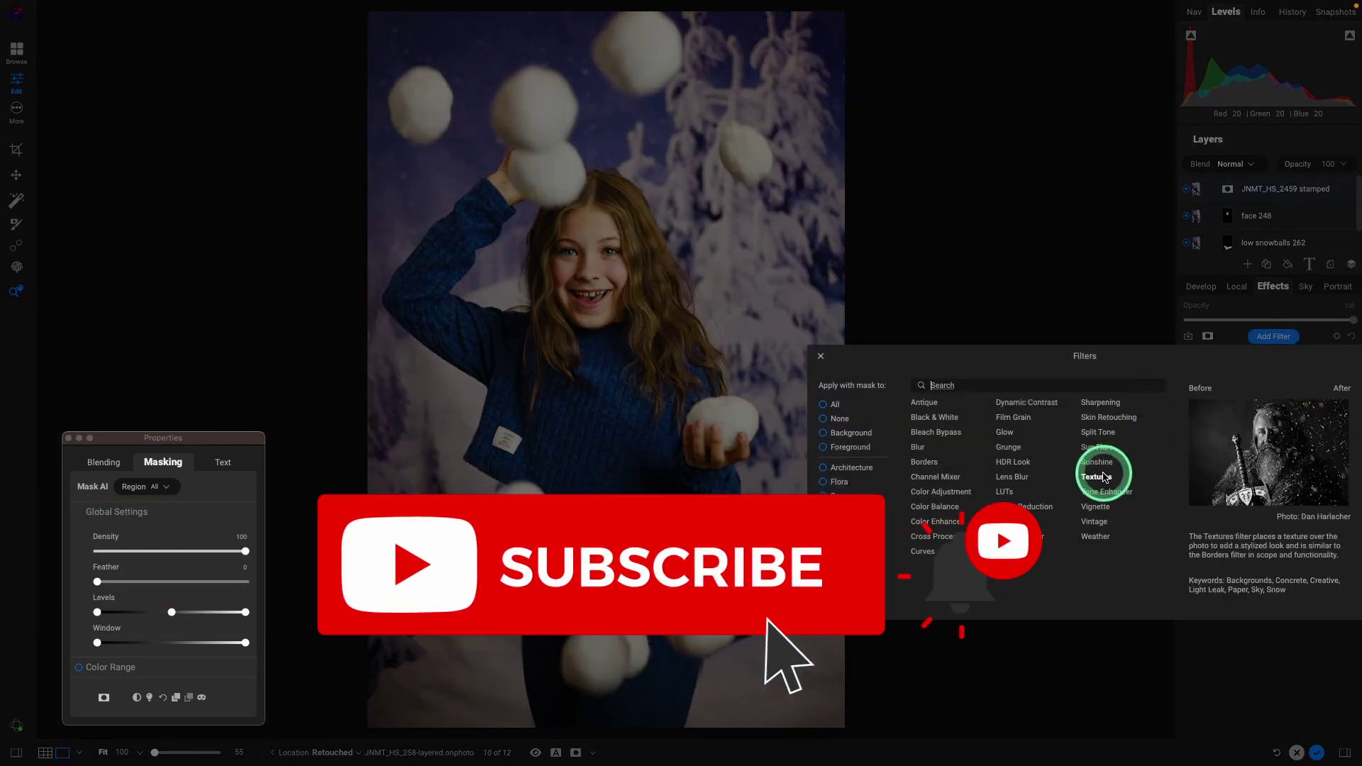
left_click(1096, 476)
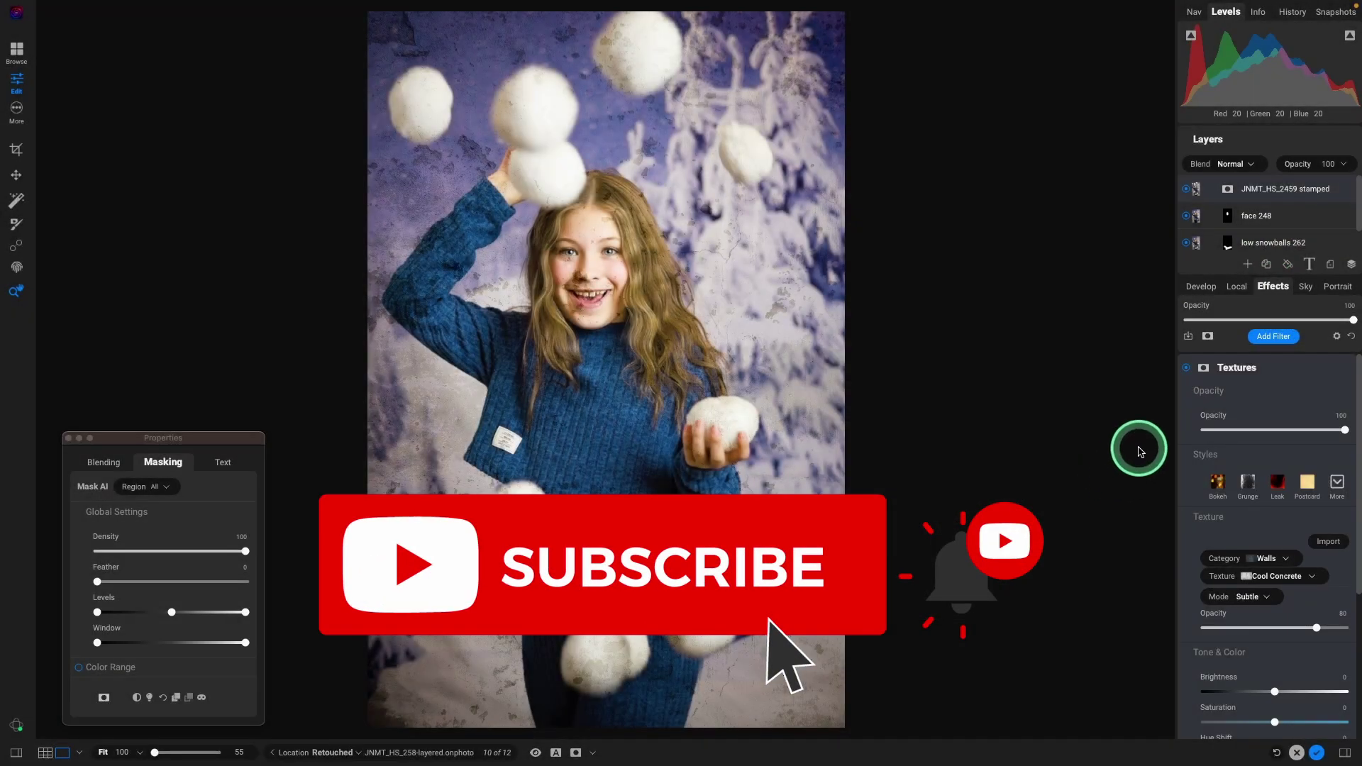
left_click(1338, 487)
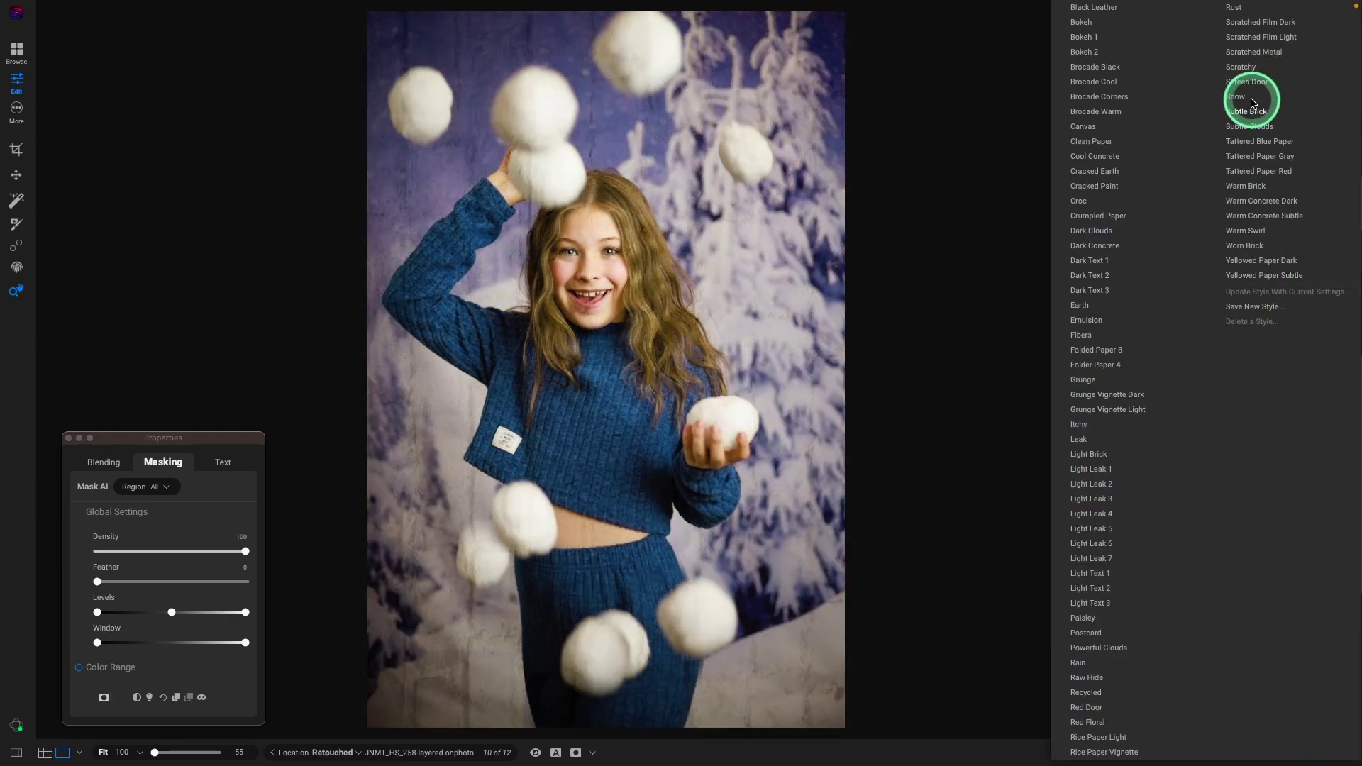
left_click(1243, 99)
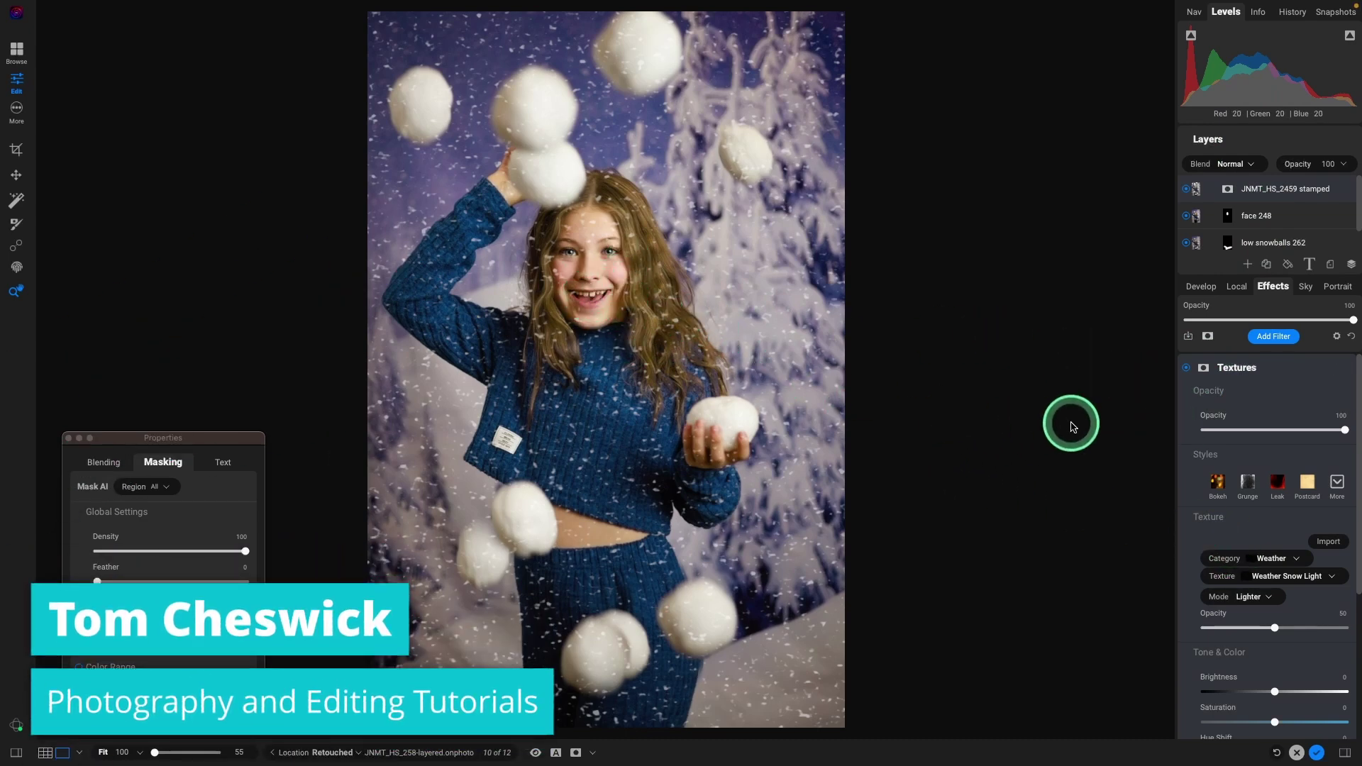
Mask the Textures filter's snow off the girl's face using a smaller brush.
left_click(1204, 368)
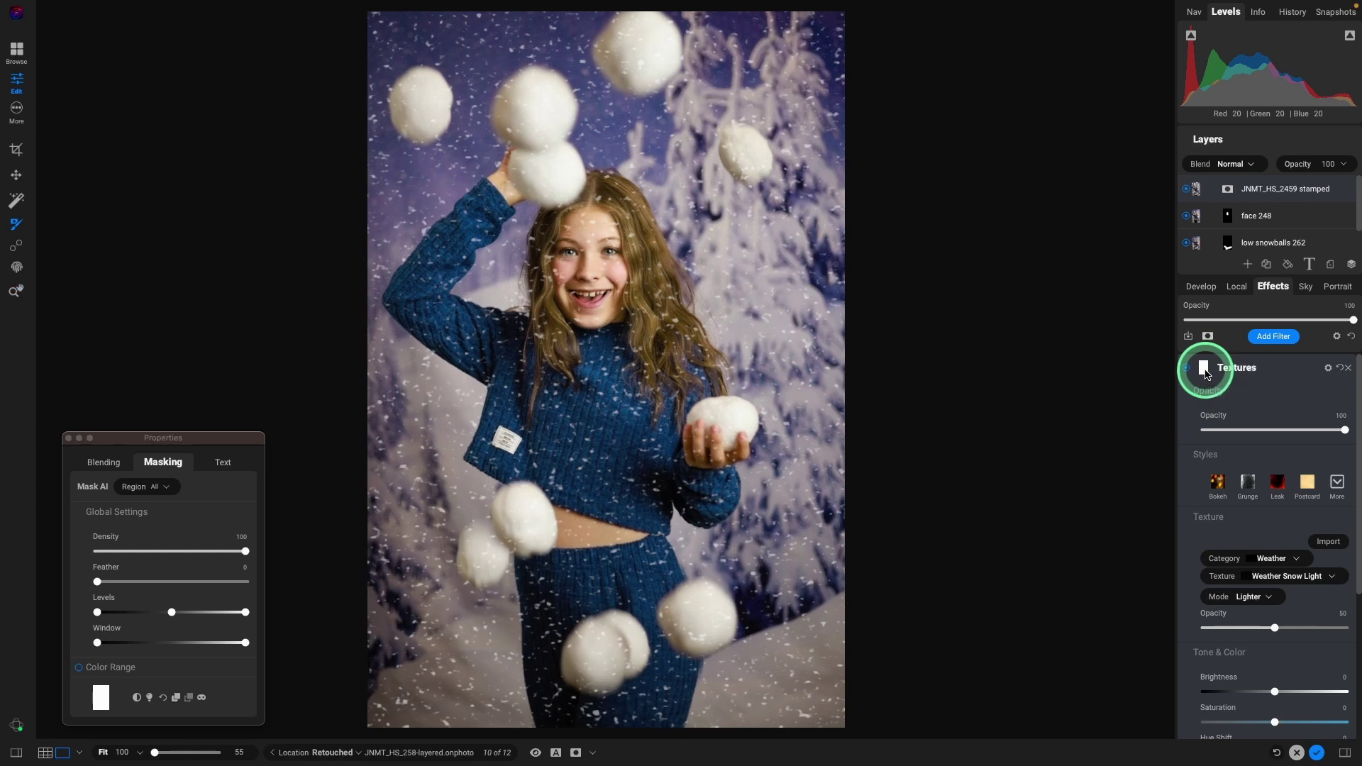
key("bracketleft")
key("bracketleft")
key("bracketleft")
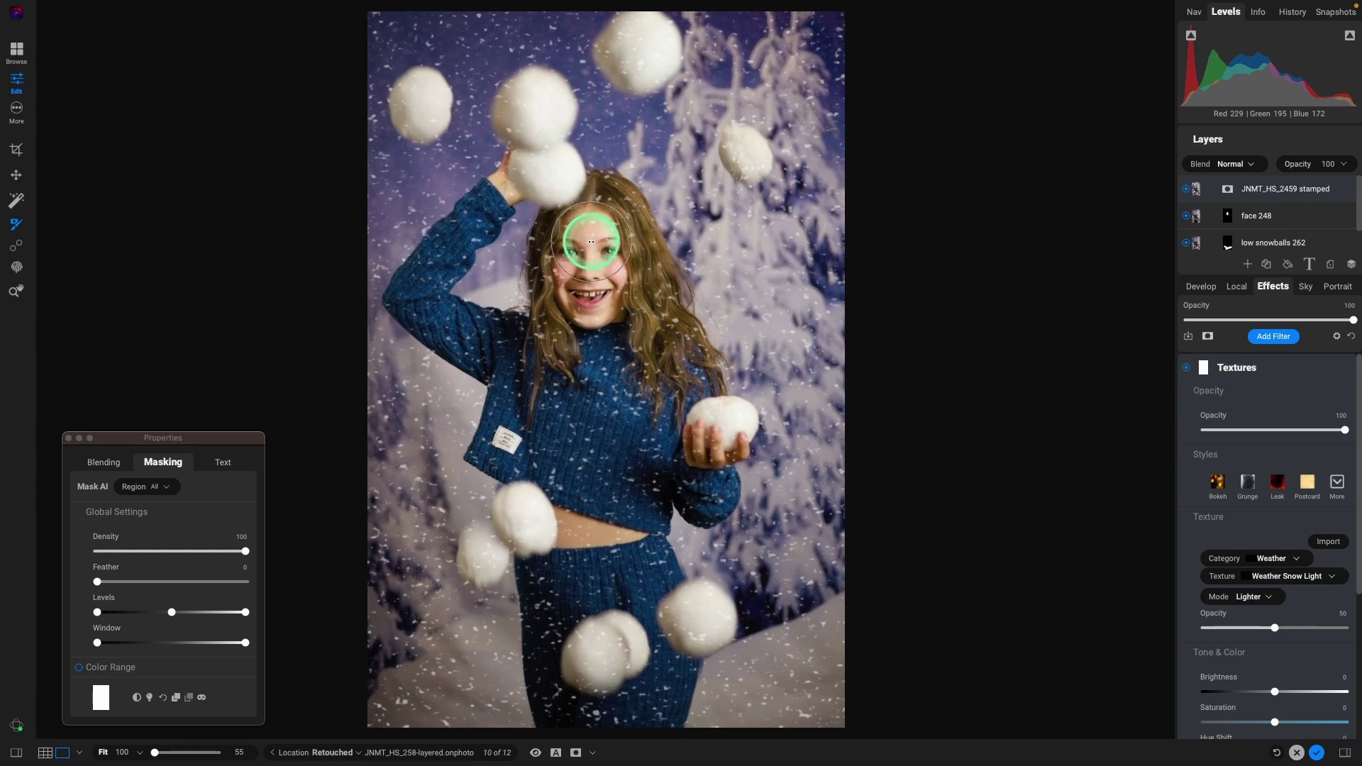
left_click(590, 265)
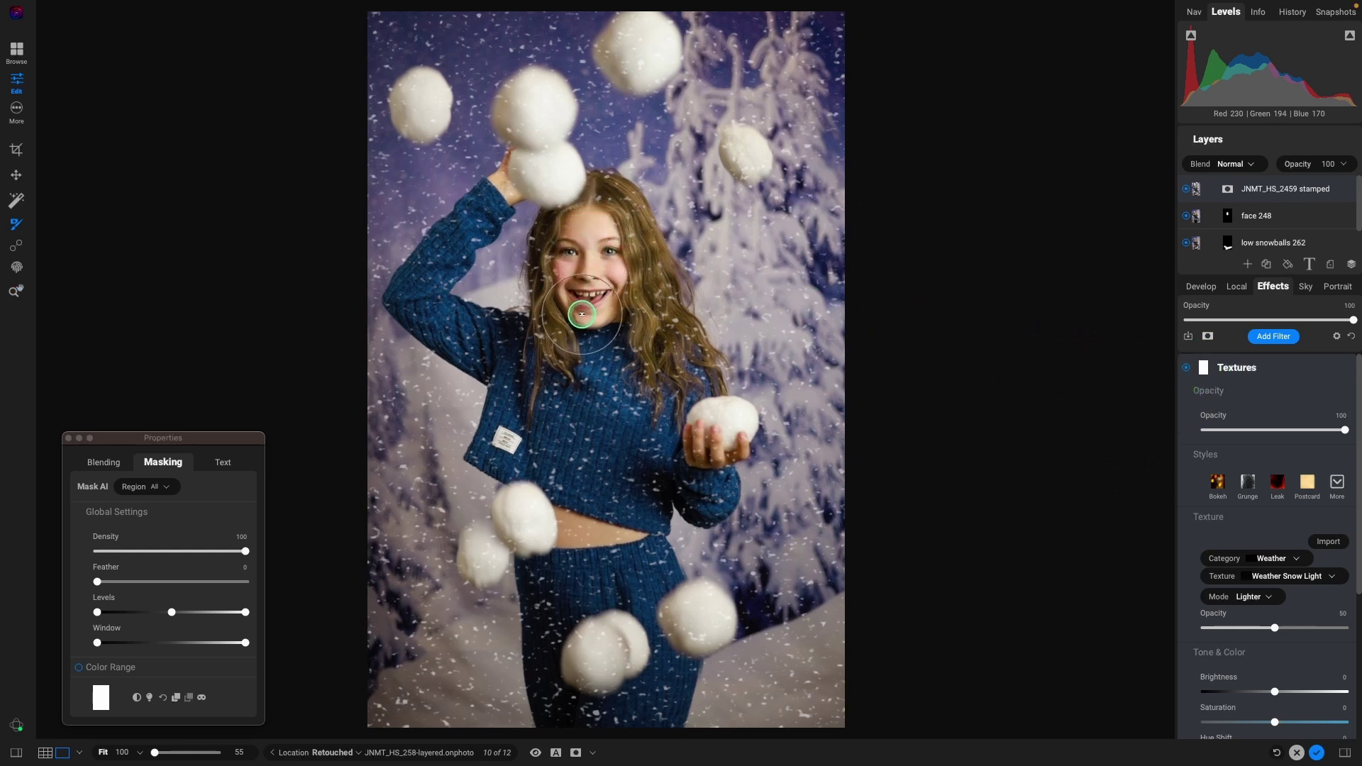
Save the edits to the layered photo, return to browsing, and inspect the snow around the girl at 100% zoom.
left_click(1317, 752)
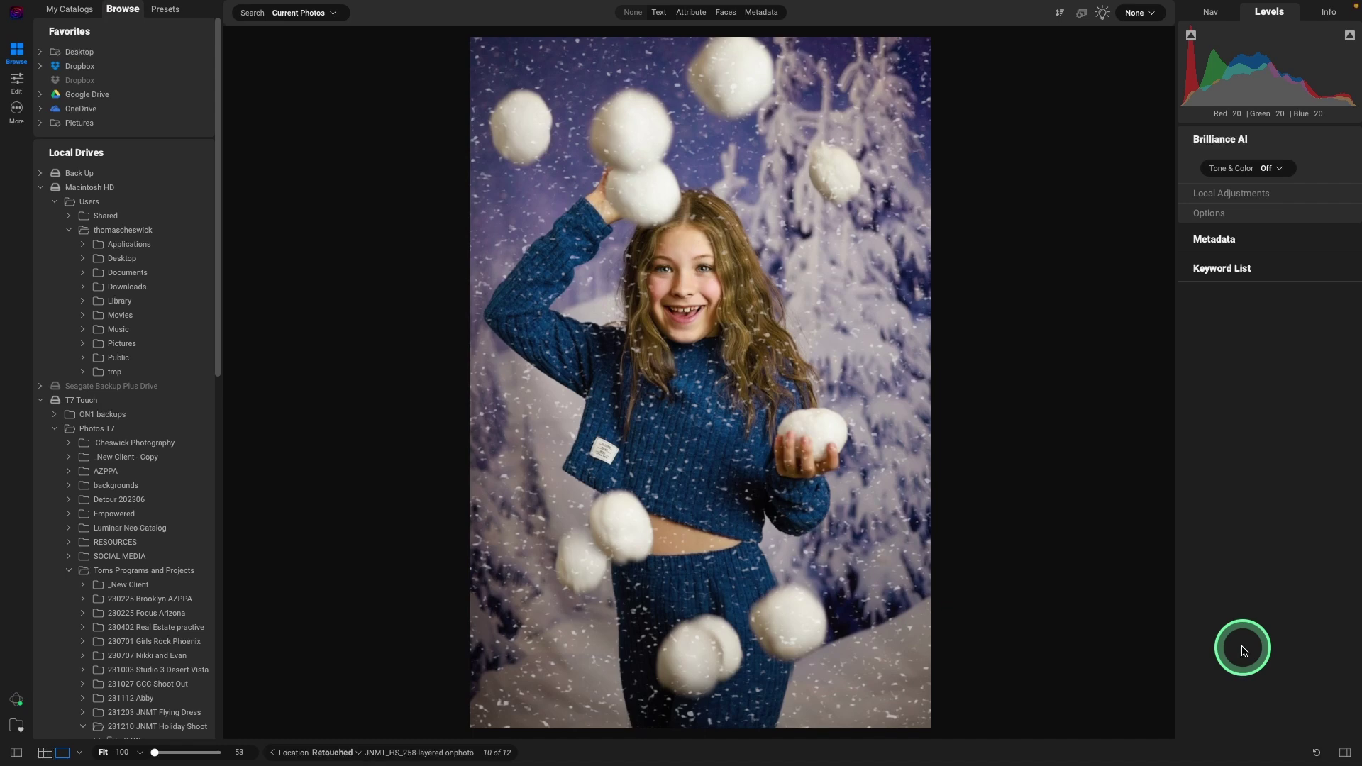
left_click(912, 455)
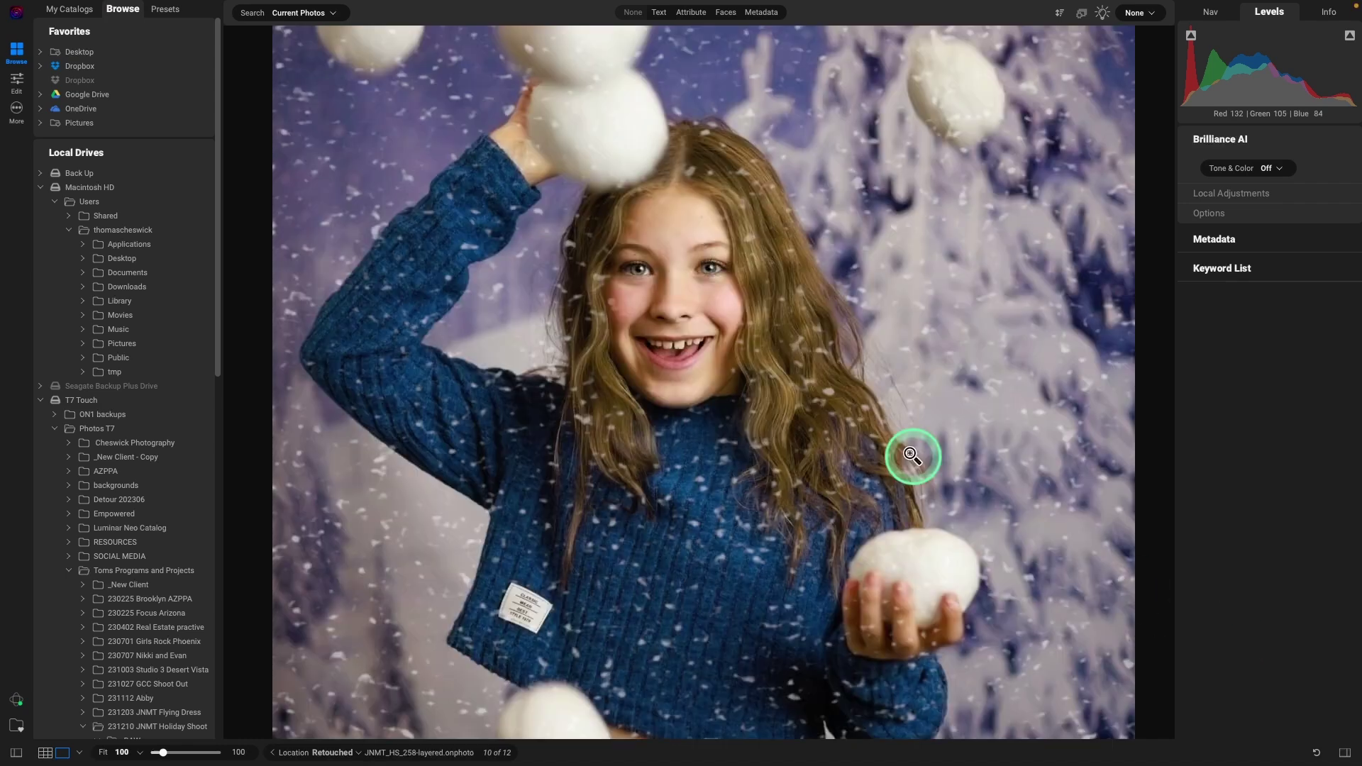